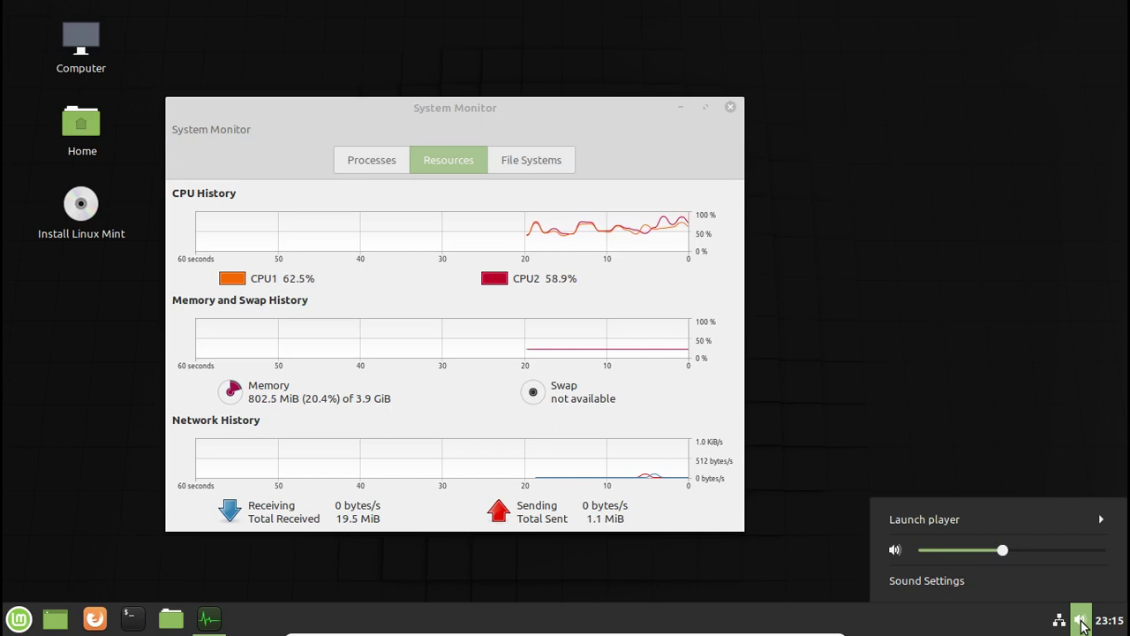
Step: Check the sound volume controls and the network connection status of the desktop
{"action": "left_click", "coordinate": [1082, 622]}
{"action": "left_click", "coordinate": [1058, 619]}
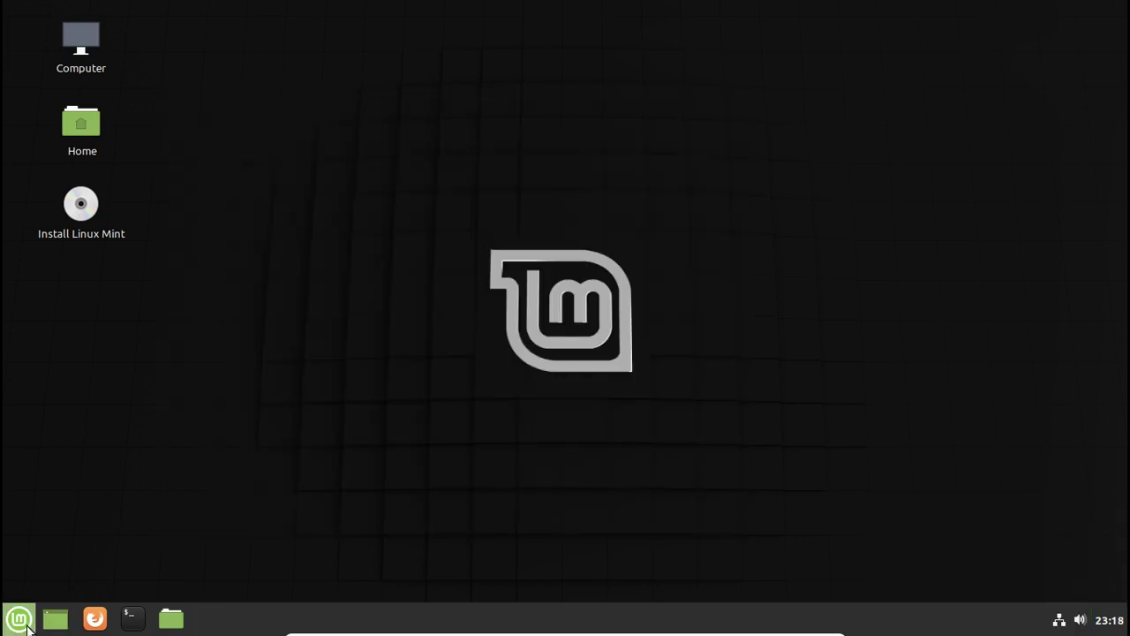
Step: Examine the installed applications in each start menu category, from Accessories through Preferences, Places and Recent Files
{"action": "left_click", "coordinate": [25, 623]}
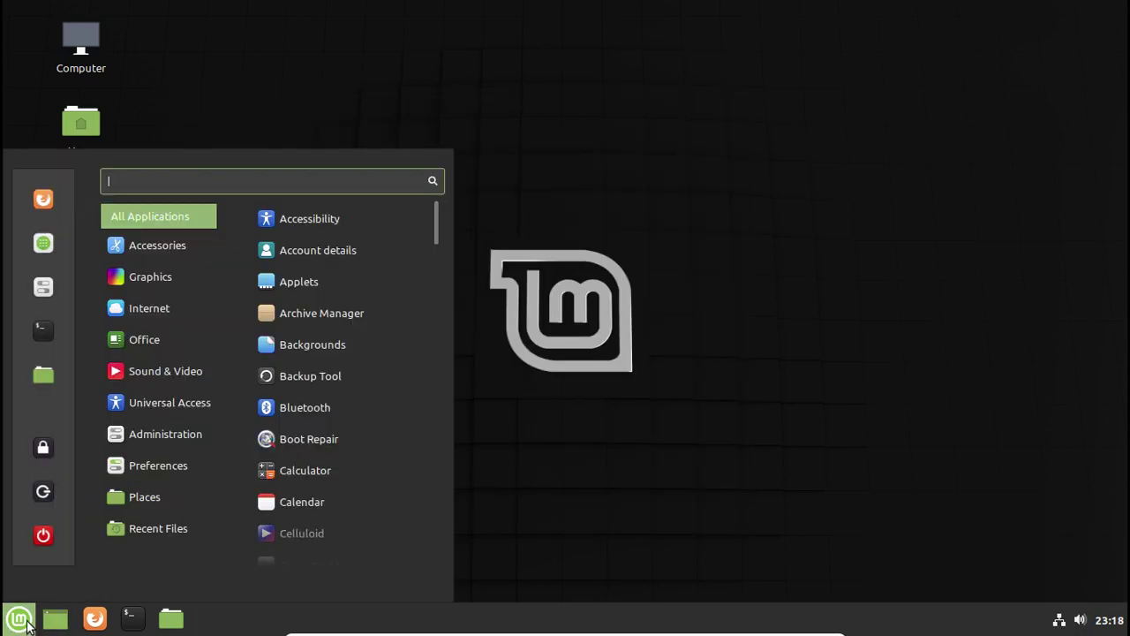
{"action": "mouse_move", "coordinate": [184, 244]}
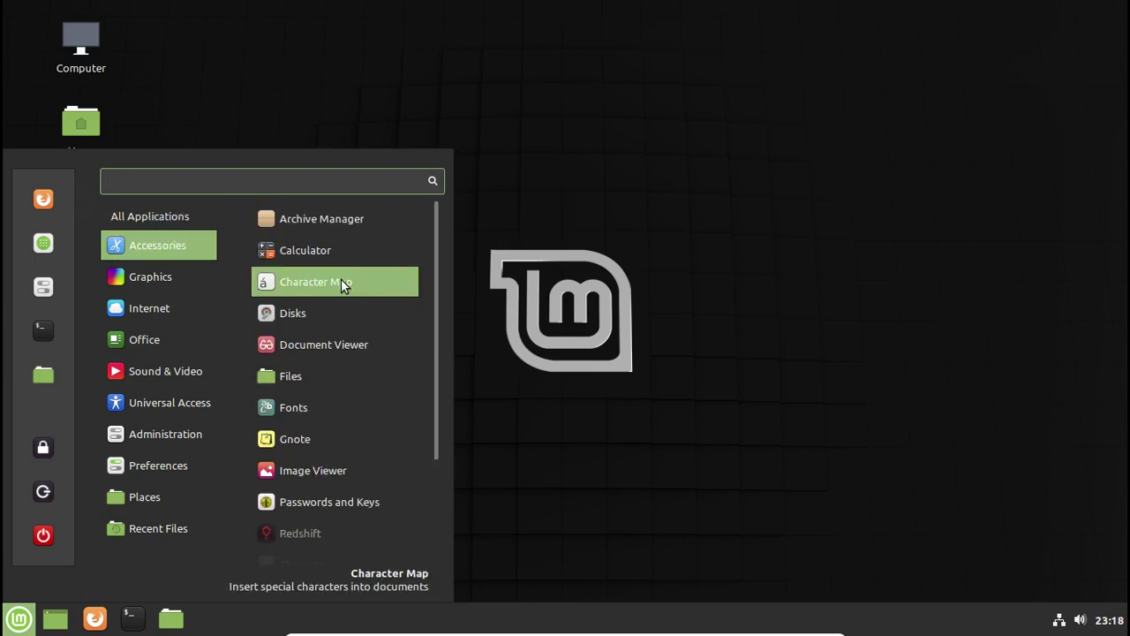
{"action": "scroll", "coordinate": [372, 401], "scroll_direction": "down", "scroll_amount": 2}
{"action": "scroll", "coordinate": [377, 437], "scroll_direction": "down", "scroll_amount": 1}
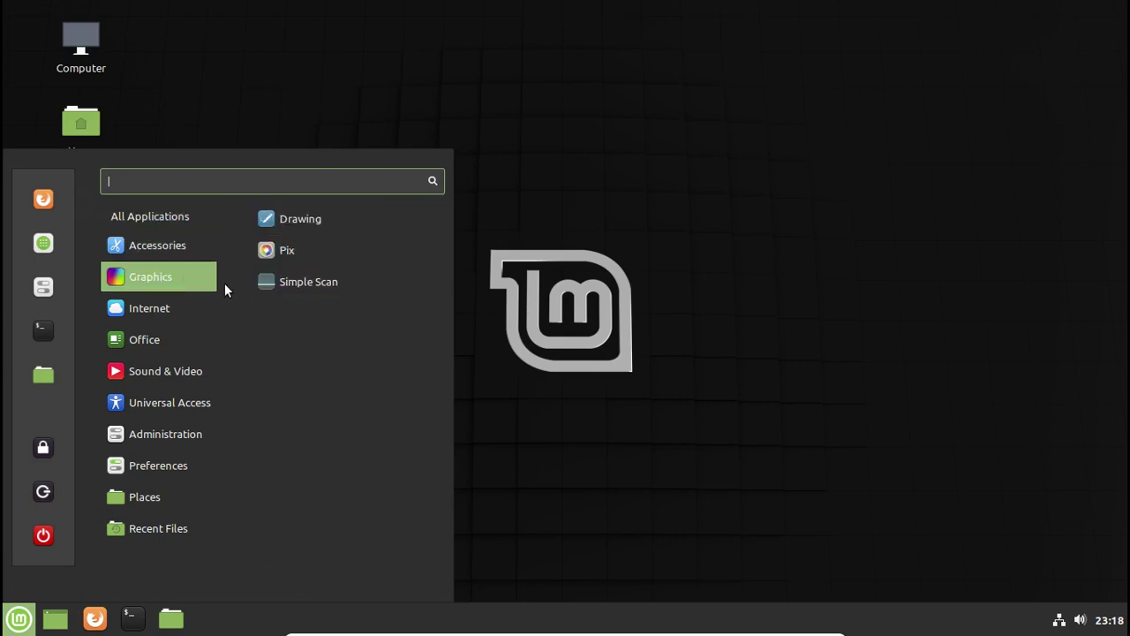
{"action": "mouse_move", "coordinate": [209, 312]}
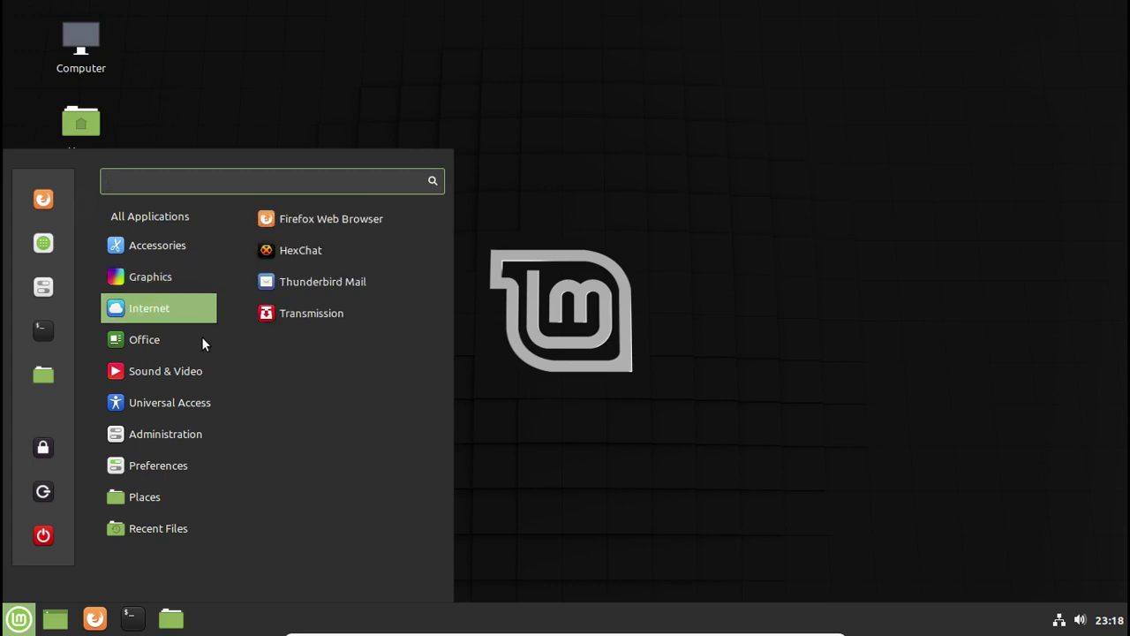
{"action": "mouse_move", "coordinate": [202, 344]}
{"action": "mouse_move", "coordinate": [202, 371]}
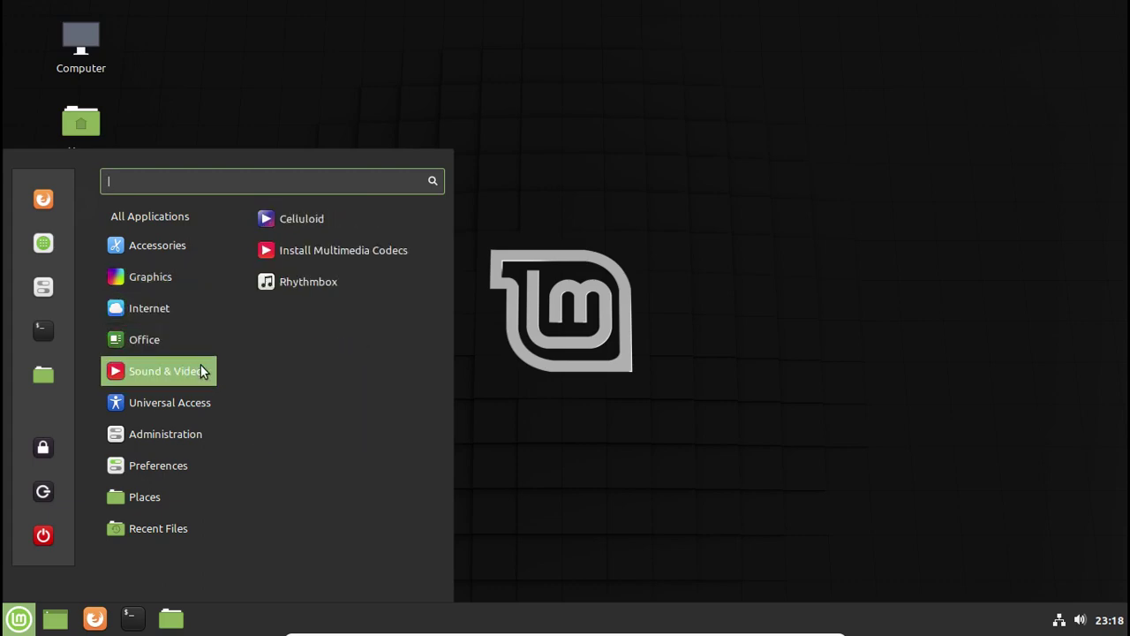
{"action": "mouse_move", "coordinate": [202, 405]}
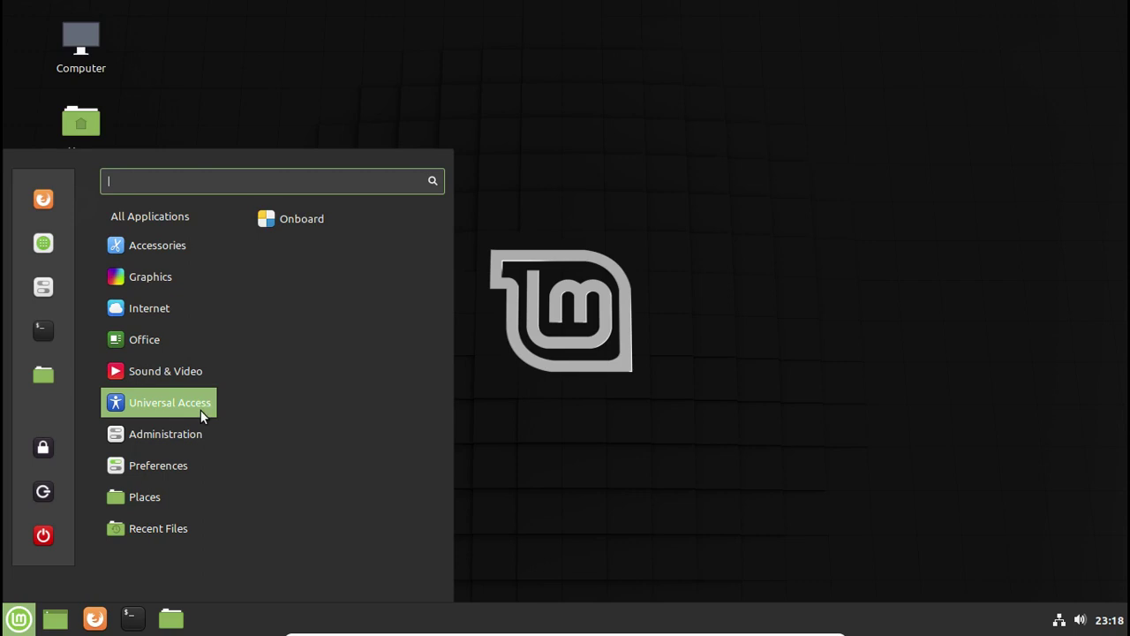
{"action": "scroll", "coordinate": [370, 499], "scroll_direction": "down", "scroll_amount": 3}
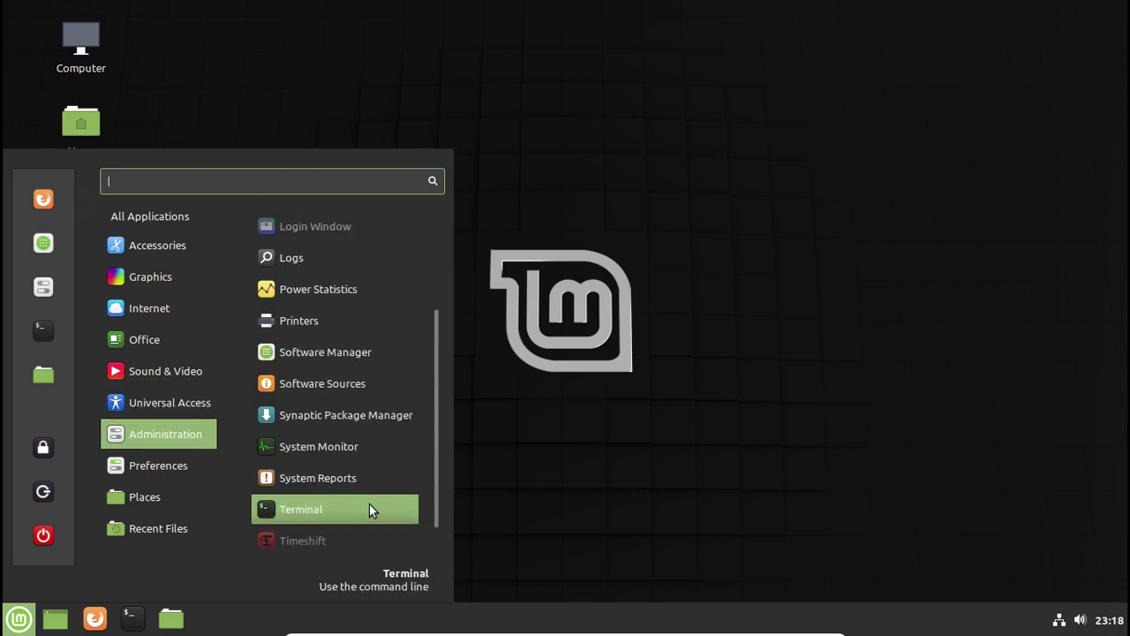
{"action": "scroll", "coordinate": [369, 510], "scroll_direction": "down", "scroll_amount": 2}
{"action": "mouse_move", "coordinate": [176, 458]}
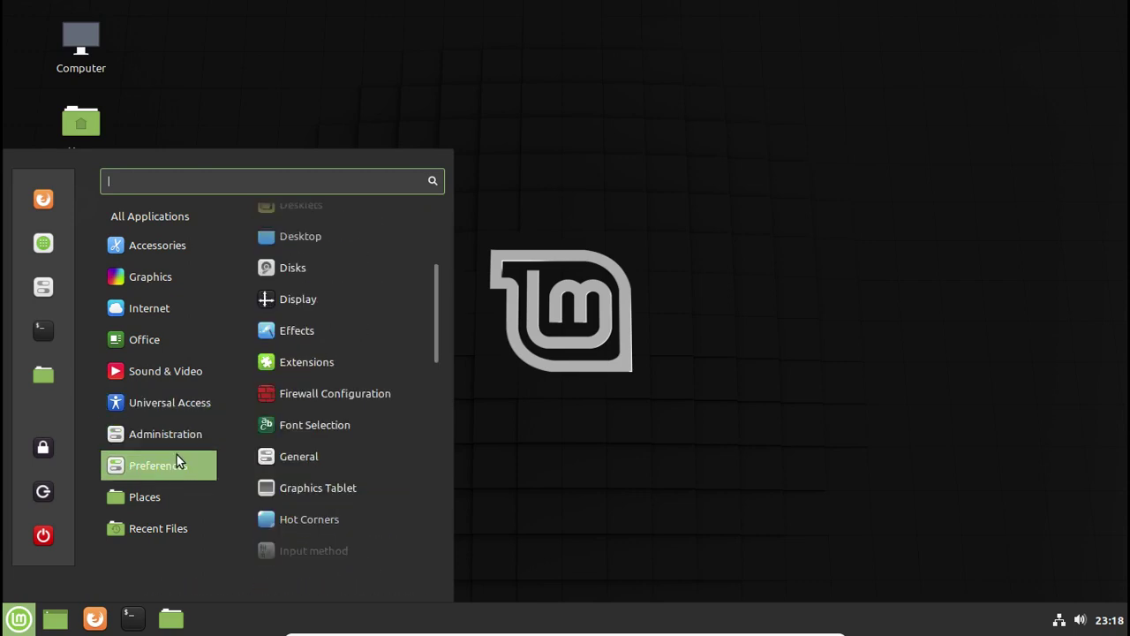
{"action": "mouse_move", "coordinate": [180, 493]}
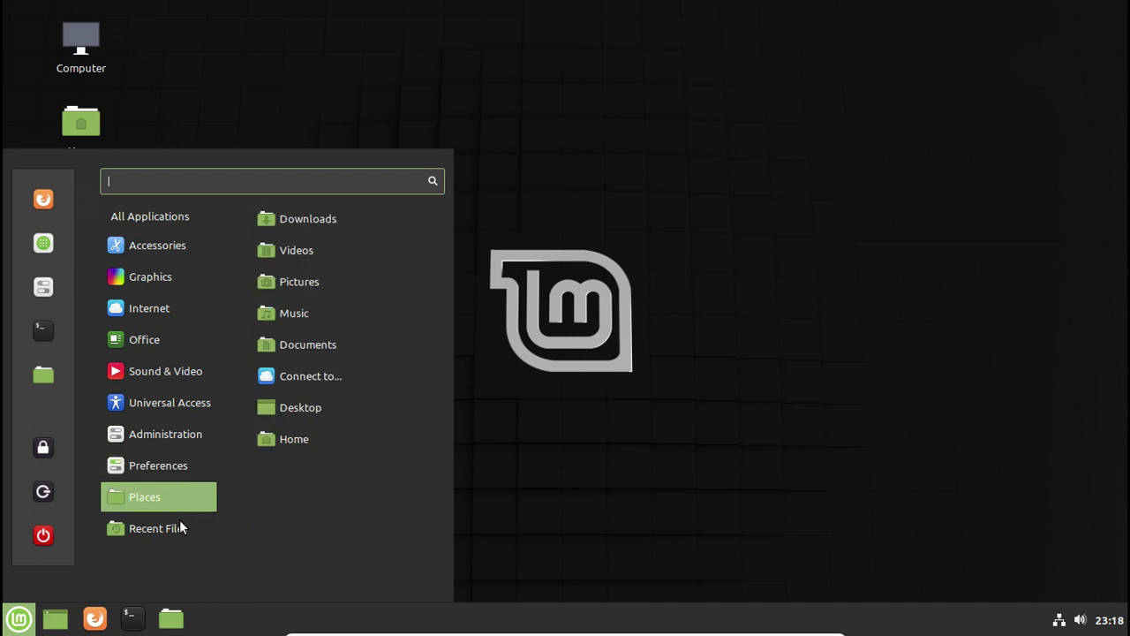
{"action": "mouse_move", "coordinate": [178, 528]}
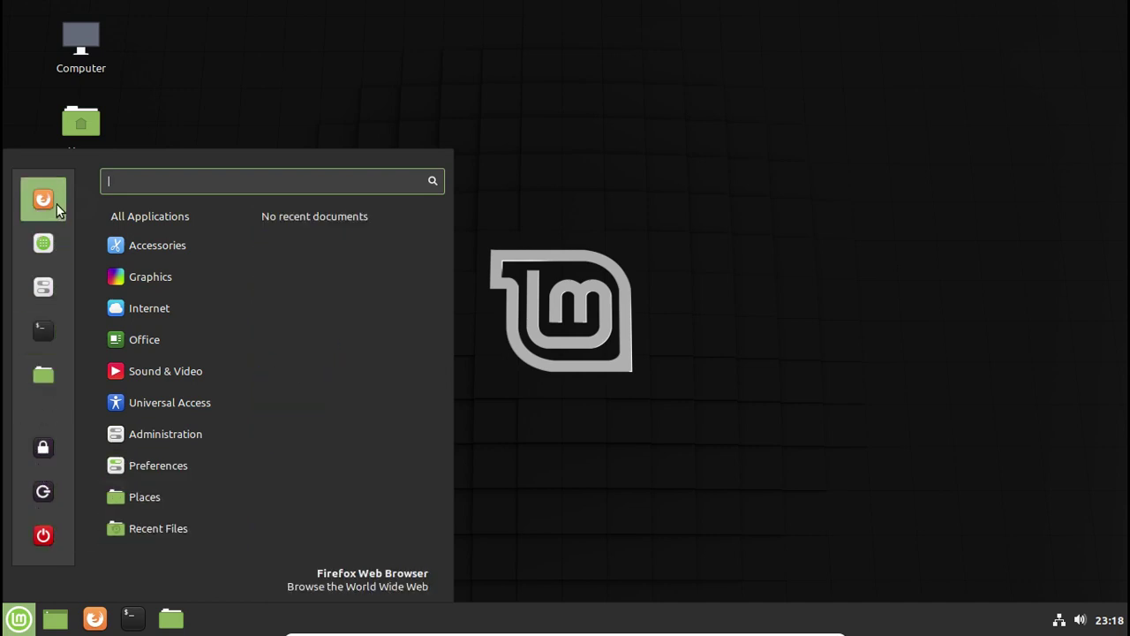
Step: Open the Home folder in the file manager and view the About information for Nemo
{"action": "left_click", "coordinate": [43, 375]}
{"action": "left_click_drag", "start_coordinate": [670, 52], "coordinate": [615, 61]}
{"action": "left_click", "coordinate": [468, 93]}
{"action": "left_click", "coordinate": [468, 164]}
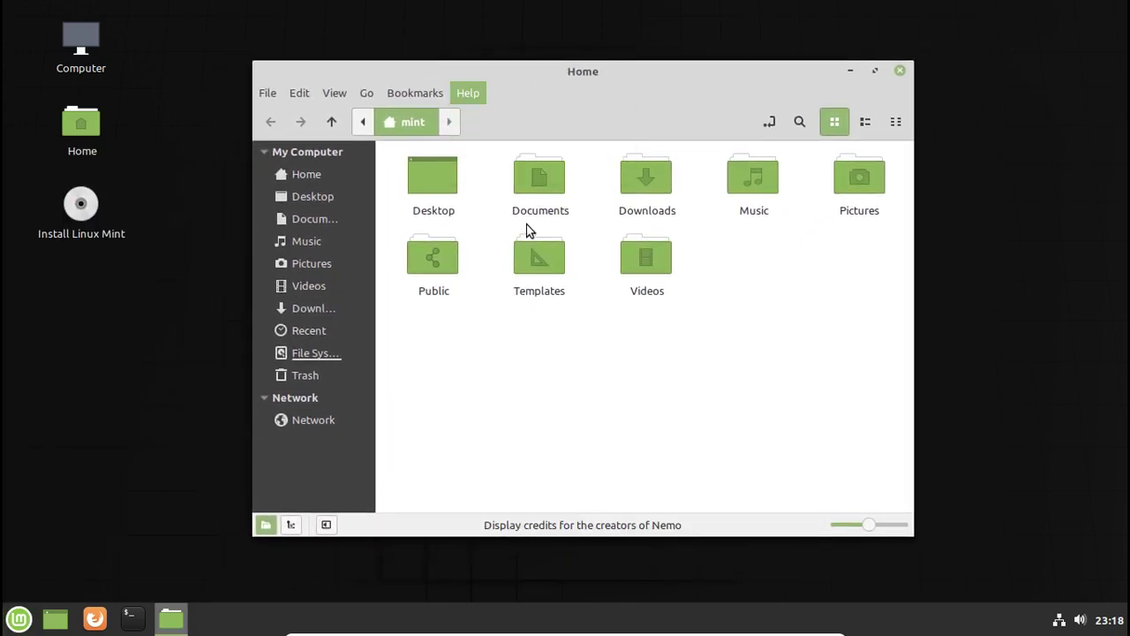
{"action": "left_click", "coordinate": [767, 179]}
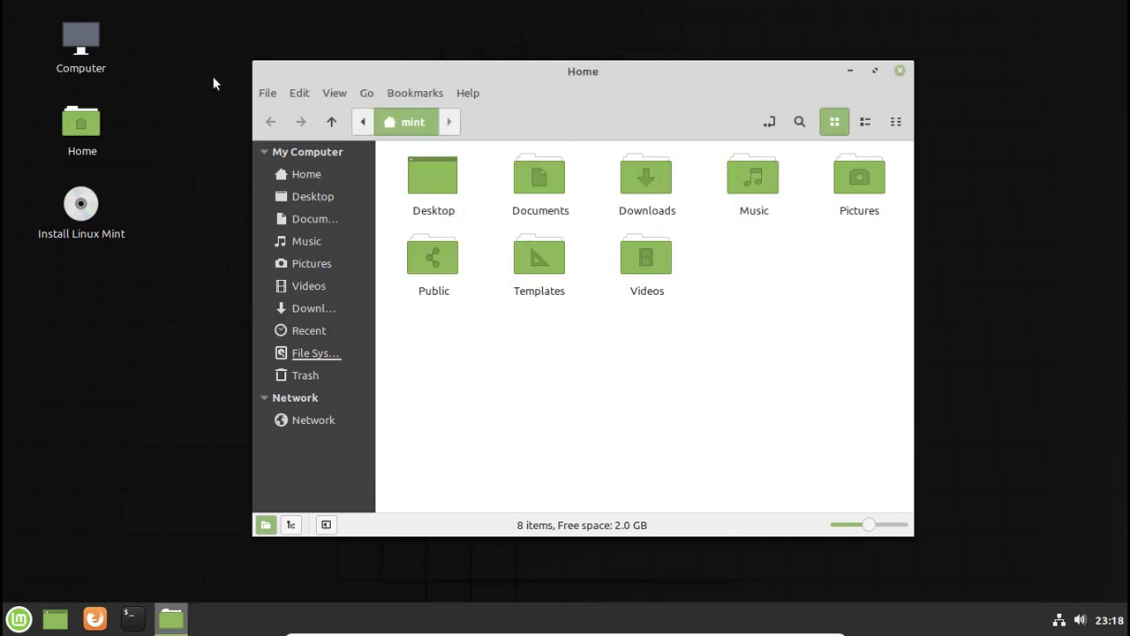
Step: Look through the file manager's commands, maximize its window and show the contents of the File System root
{"action": "left_click", "coordinate": [267, 96]}
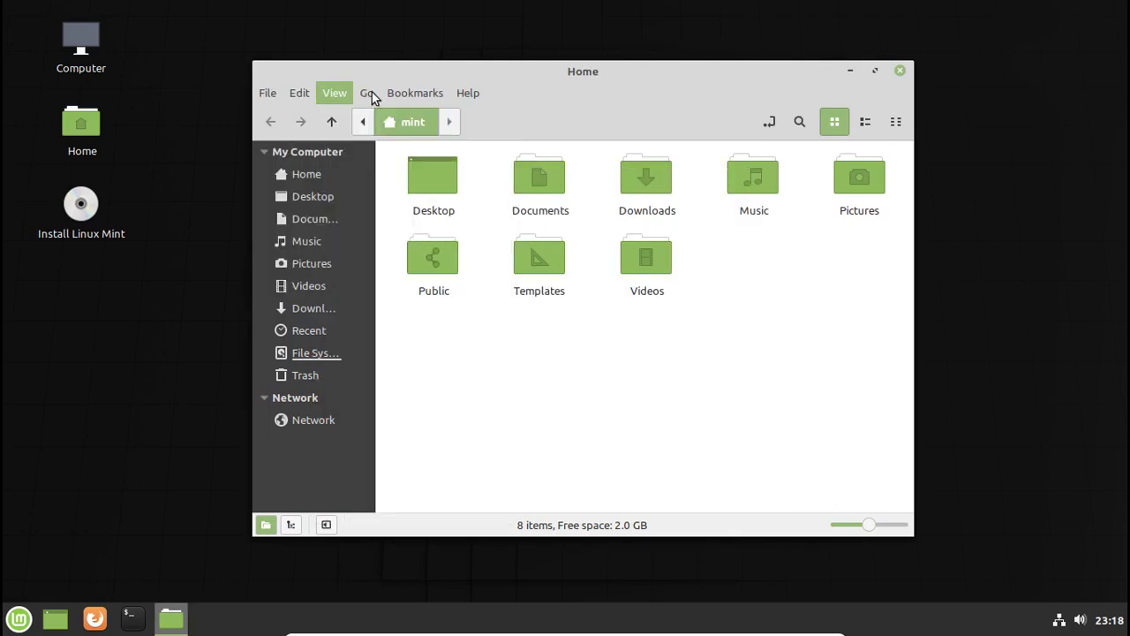
{"action": "mouse_move", "coordinate": [442, 95]}
{"action": "left_click", "coordinate": [866, 85]}
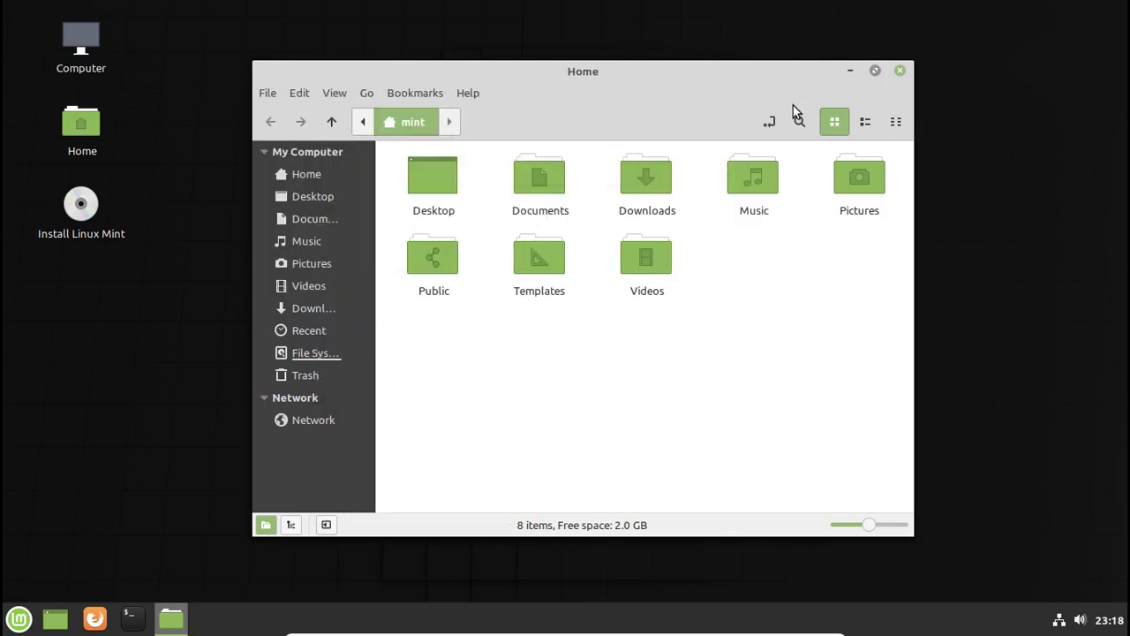
{"action": "left_click", "coordinate": [874, 71]}
{"action": "left_click", "coordinate": [66, 290]}
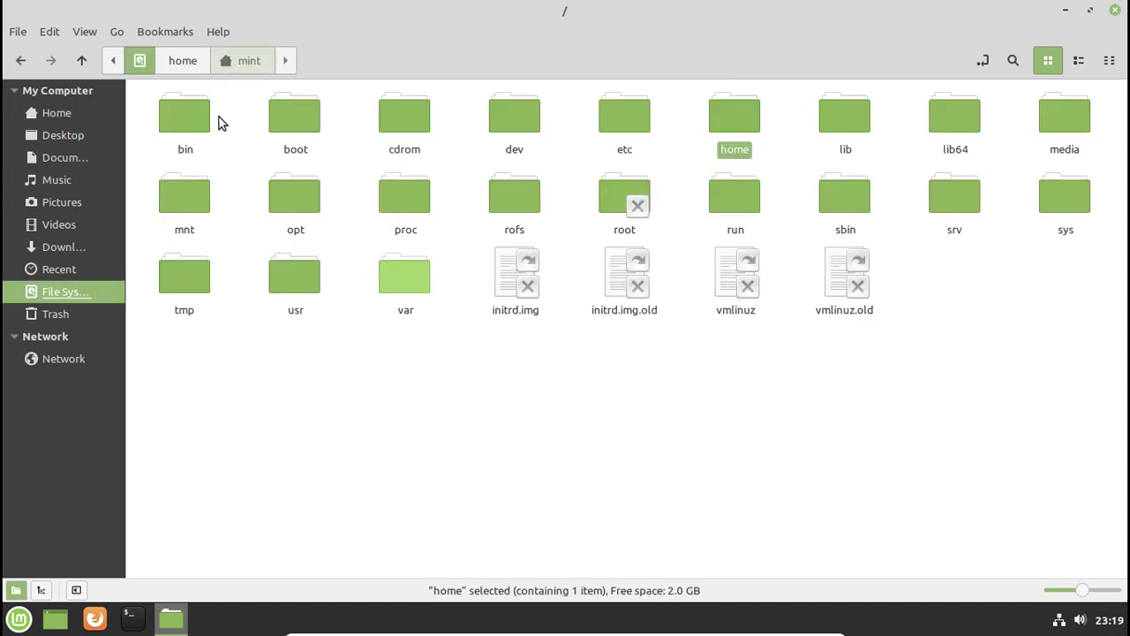
Step: Try the file search bar, and display the File System root in list view and in compact view
{"action": "left_click", "coordinate": [1020, 69]}
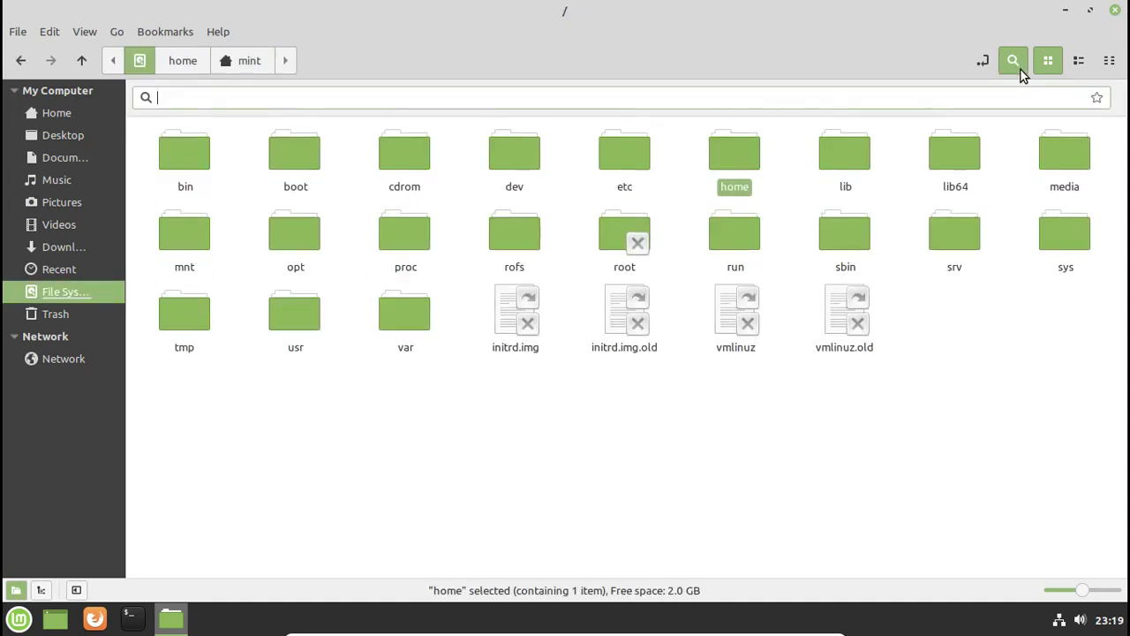
{"action": "left_click", "coordinate": [1014, 67]}
{"action": "key", "text": "ctrl+2"}
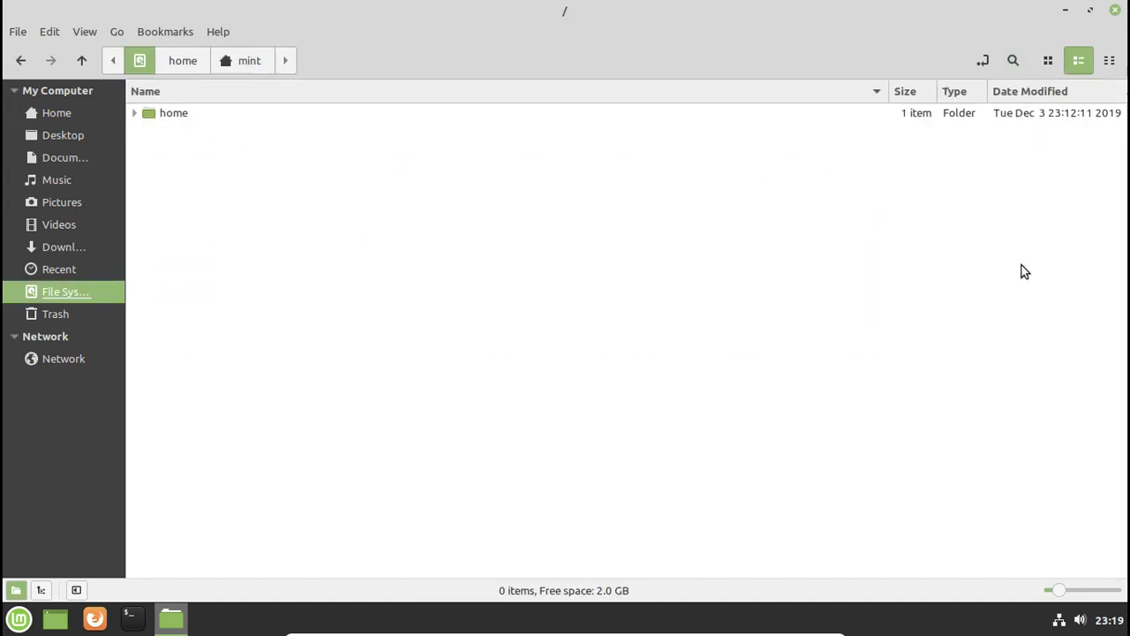
{"action": "left_click", "coordinate": [1109, 64]}
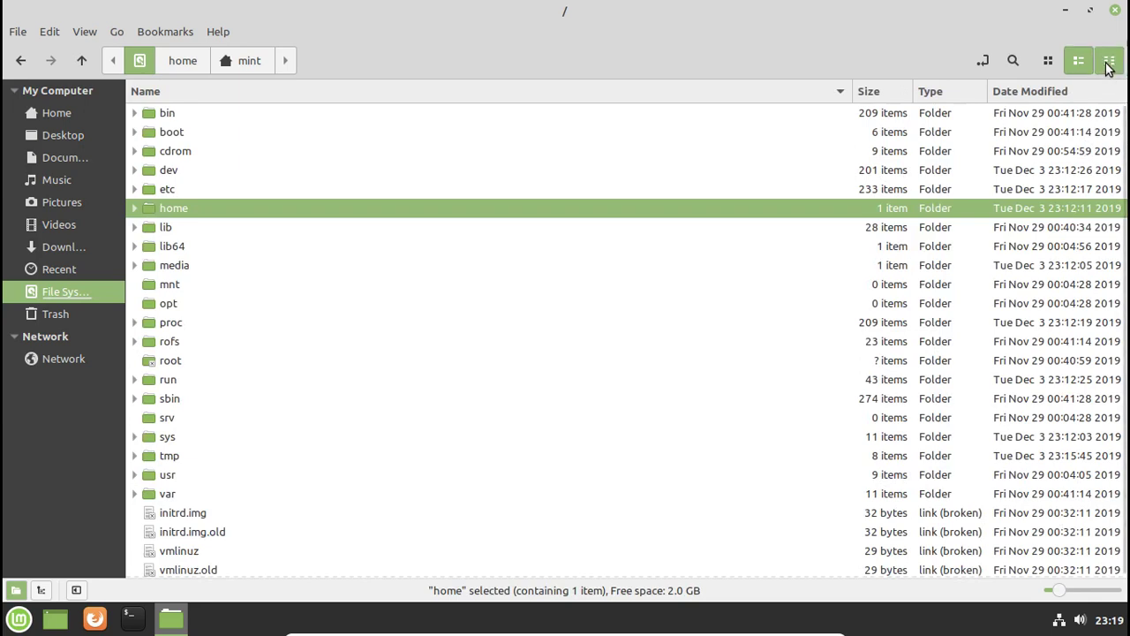
{"action": "left_click", "coordinate": [592, 347]}
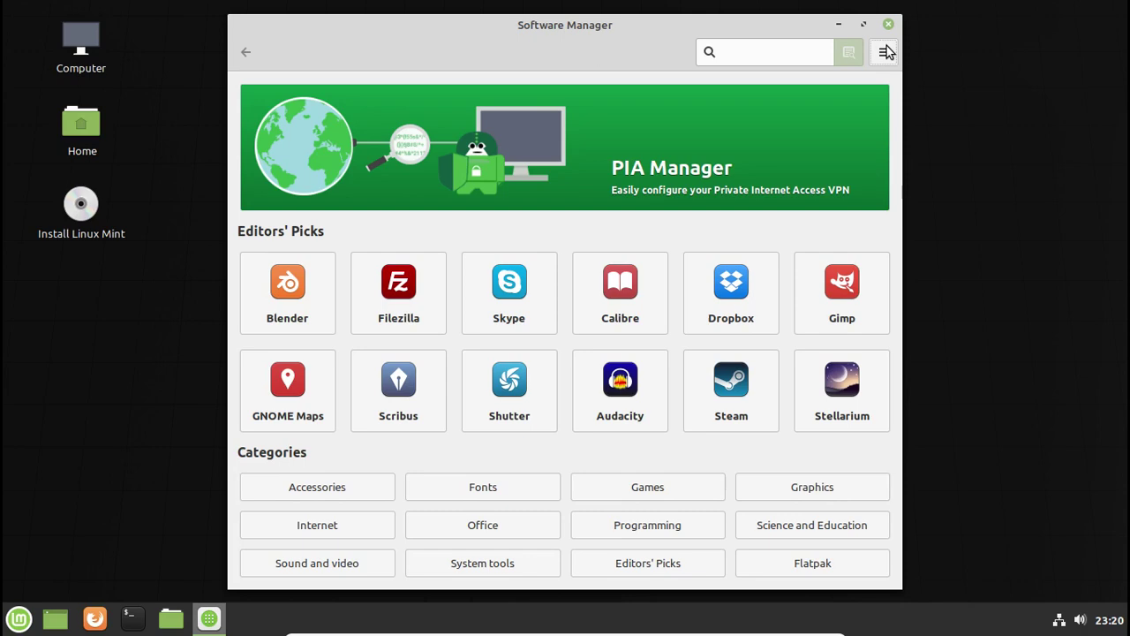
Step: View the About information of Software Manager to check its version
{"action": "left_click", "coordinate": [887, 51]}
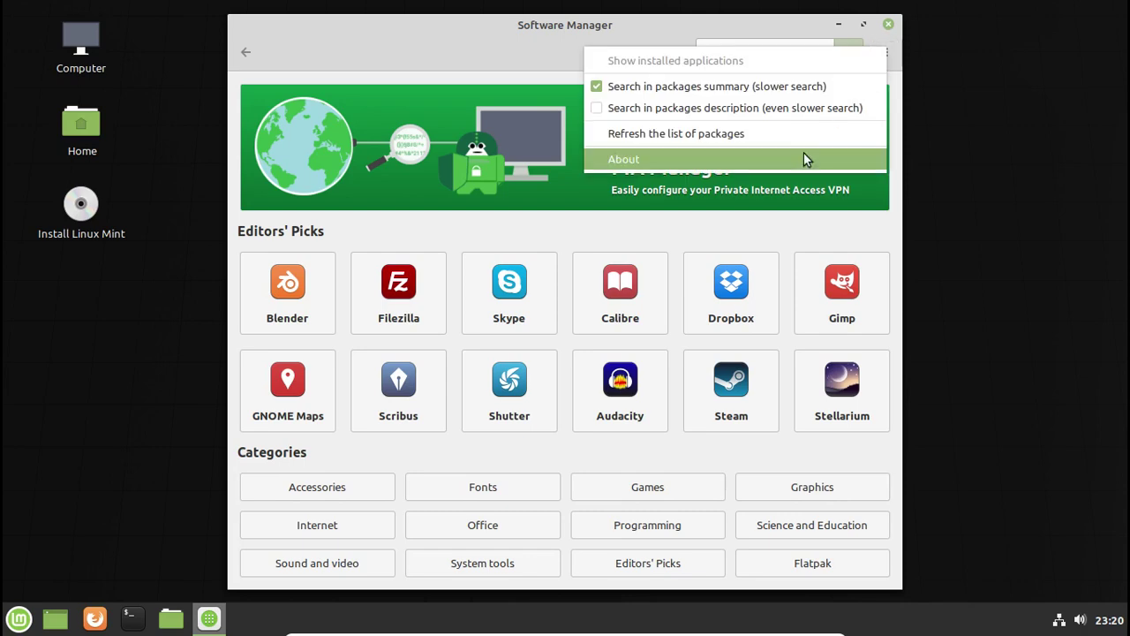
{"action": "left_click", "coordinate": [786, 159]}
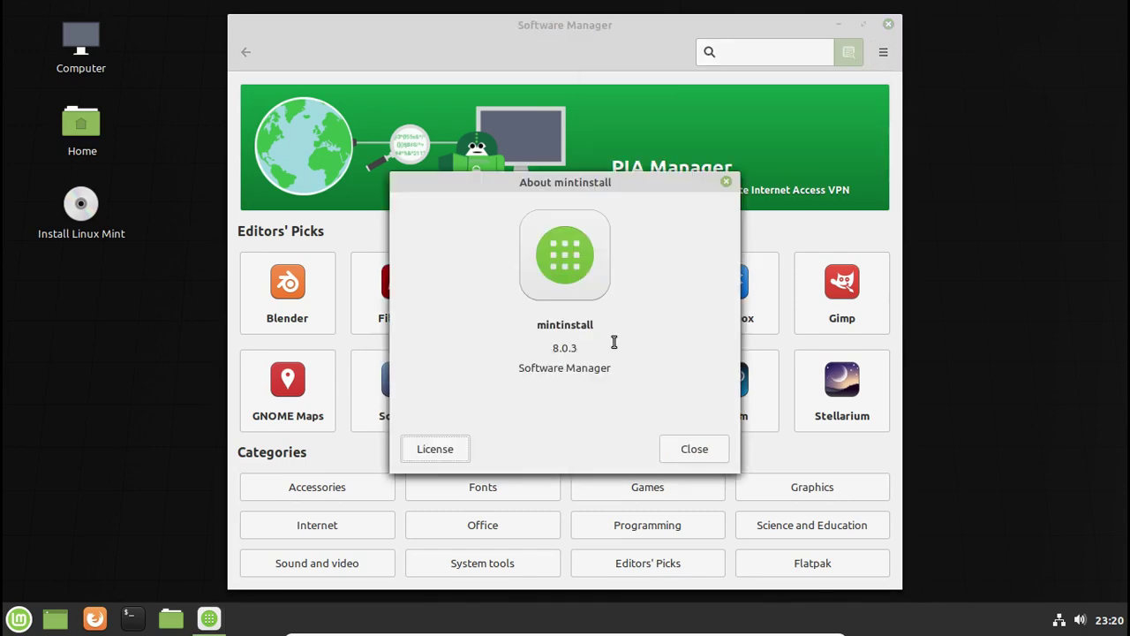
{"action": "left_click", "coordinate": [613, 342]}
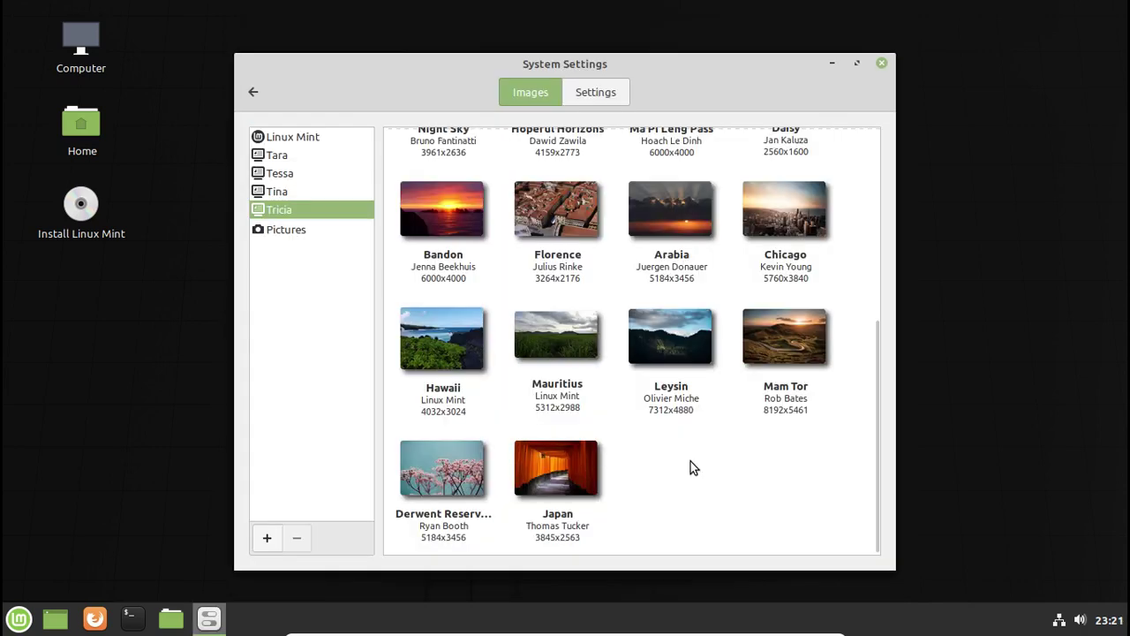
Step: Set the Burning Coal image from the Tricia collection as the desktop background and close System Settings
{"action": "scroll", "coordinate": [690, 461], "scroll_direction": "up", "scroll_amount": 6}
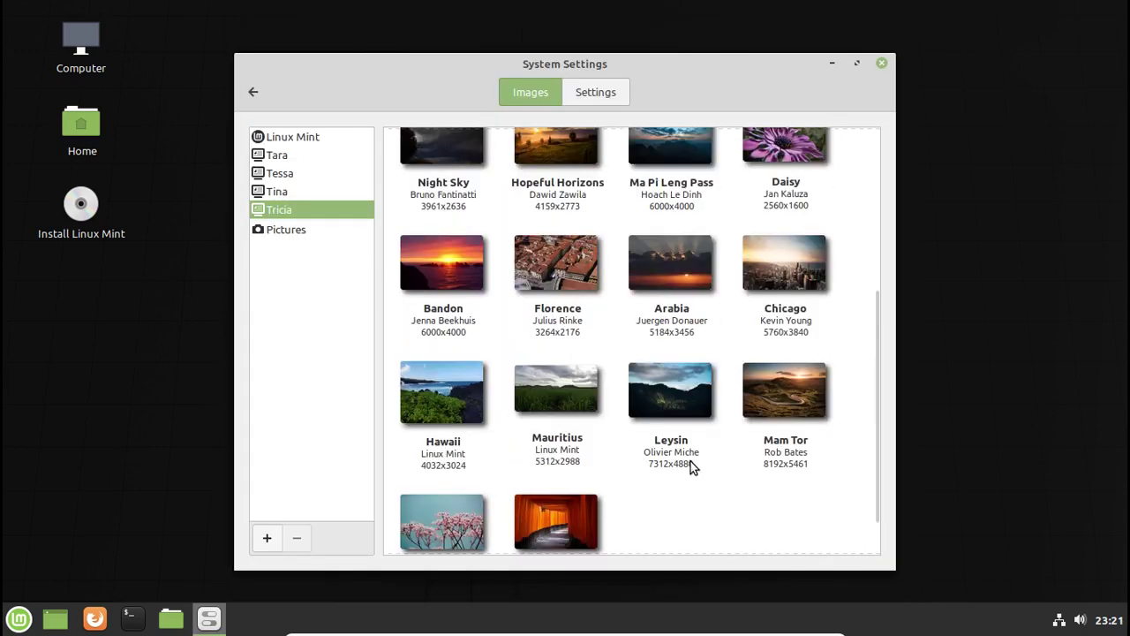
{"action": "left_click", "coordinate": [412, 174]}
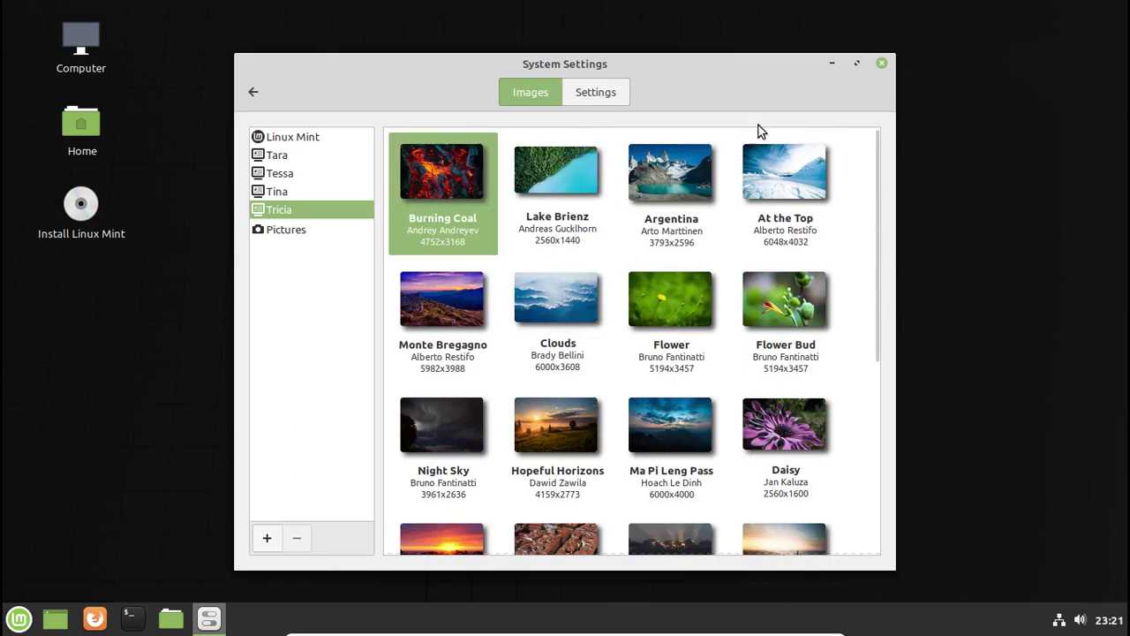
{"action": "left_click", "coordinate": [881, 65]}
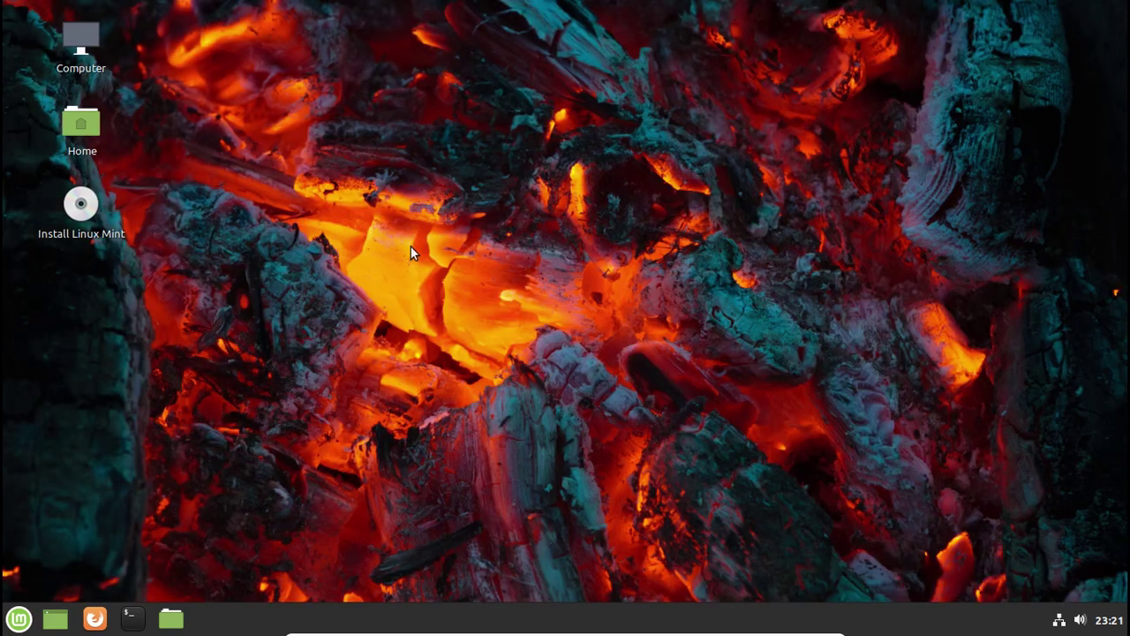
Step: Look at the desktop customization options and examine the preference and hardware modules in System Settings
{"action": "right_click", "coordinate": [347, 96]}
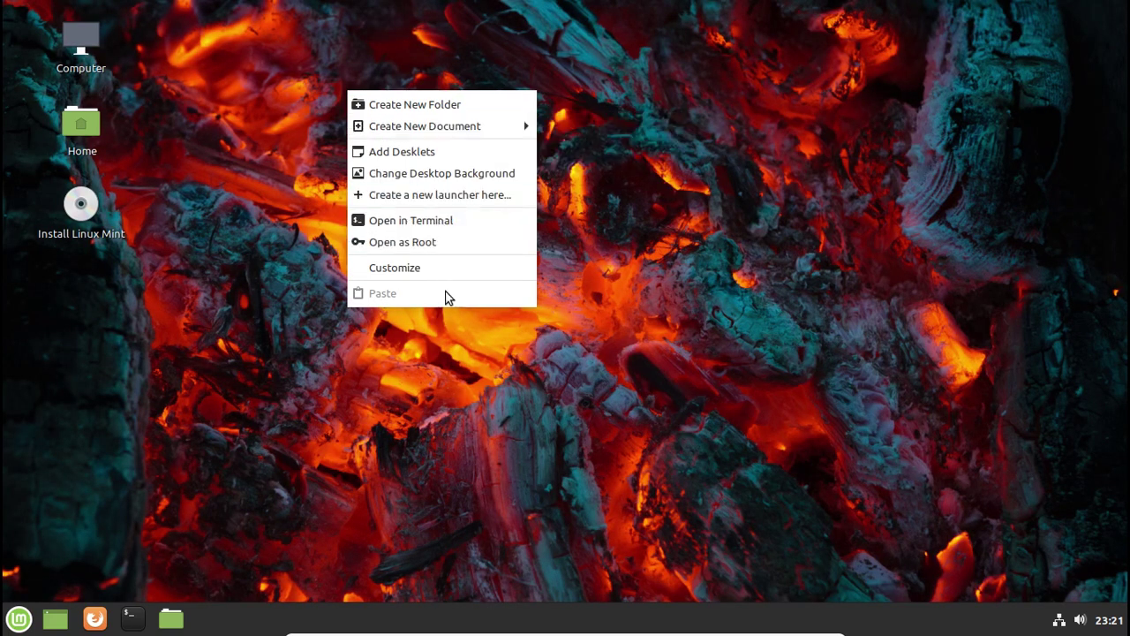
{"action": "left_click", "coordinate": [395, 267]}
{"action": "scroll", "coordinate": [880, 386], "scroll_direction": "down", "scroll_amount": 5}
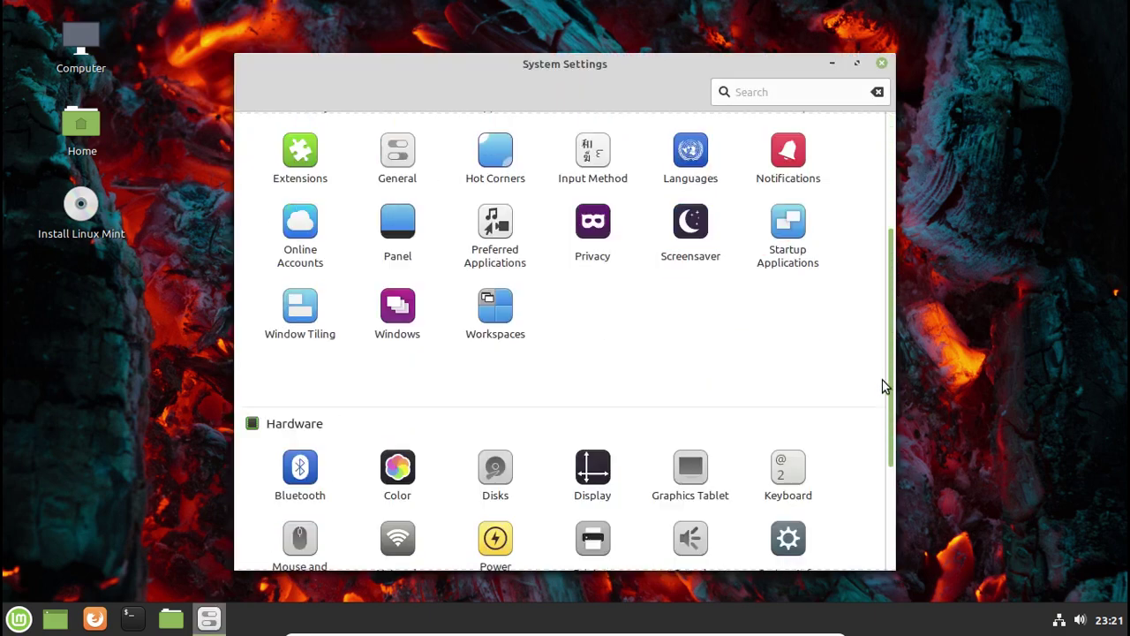
{"action": "left_click", "coordinate": [790, 371]}
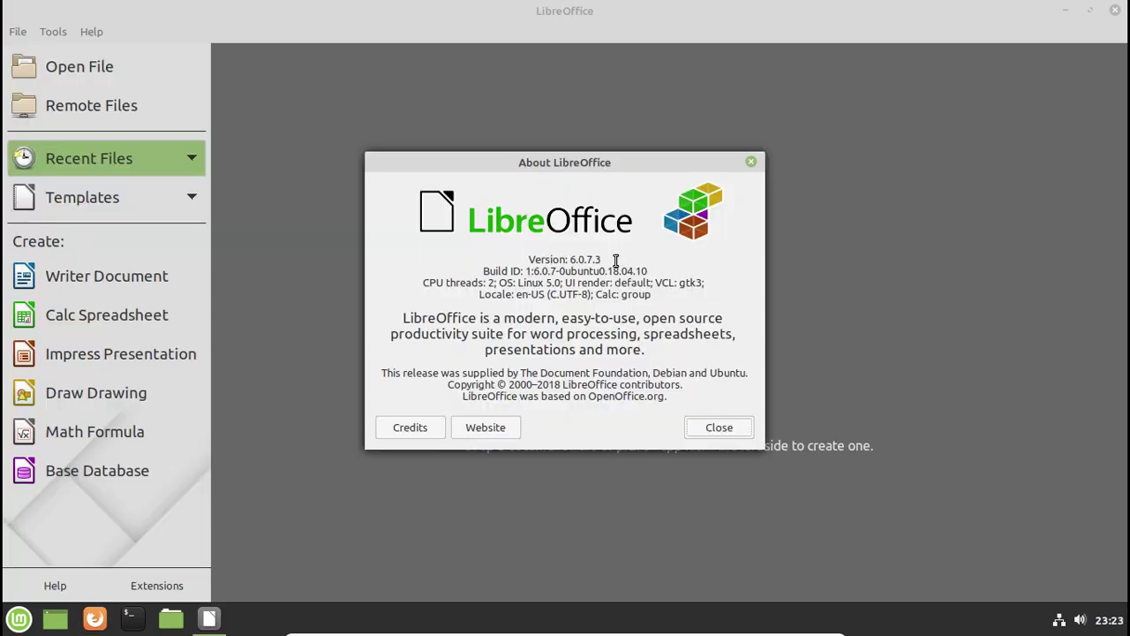
Step: Highlight the version number in LibreOffice's About information and close the dialog
{"action": "left_click_drag", "start_coordinate": [618, 260], "coordinate": [513, 249]}
{"action": "left_click", "coordinate": [719, 427]}
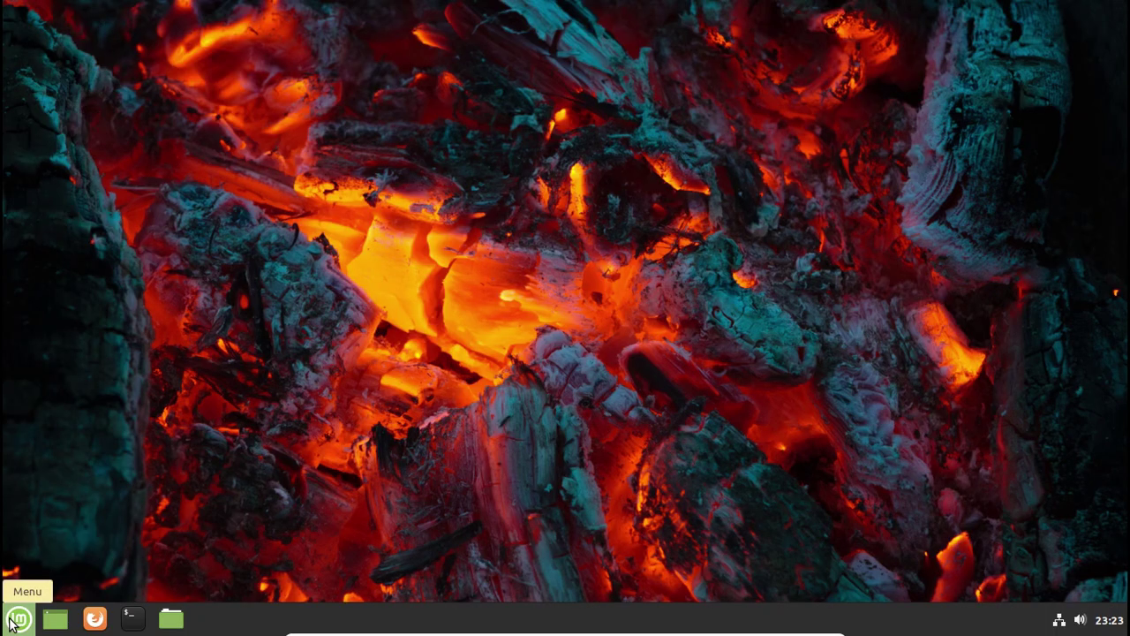
Step: Shut down the Linux Mint system
{"action": "left_click", "coordinate": [20, 618]}
{"action": "left_click", "coordinate": [42, 537]}
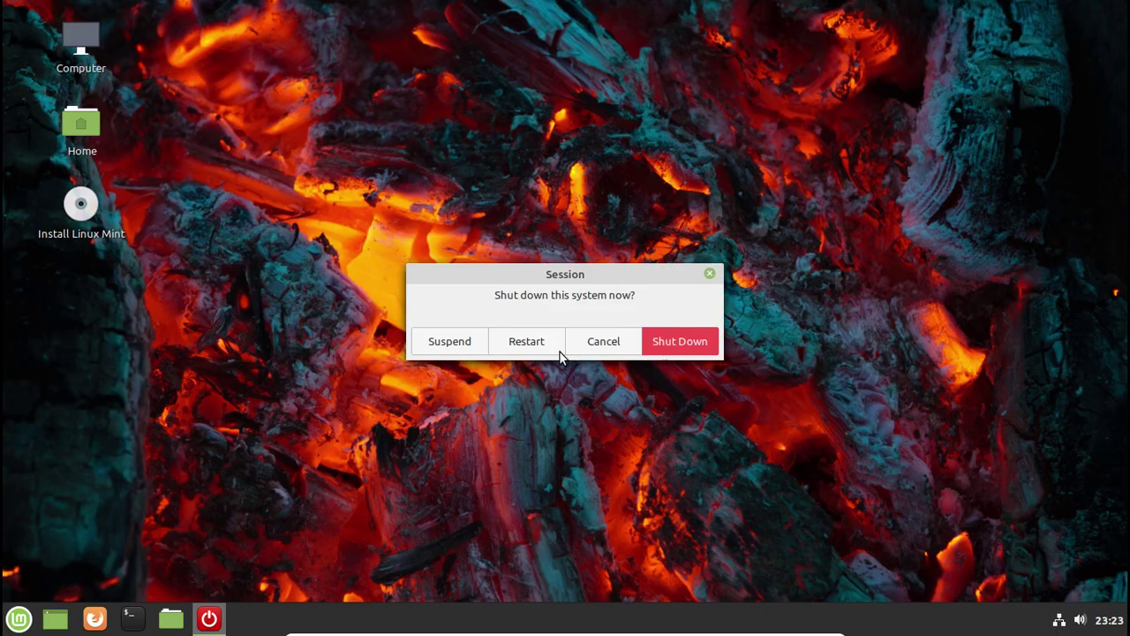
{"action": "left_click", "coordinate": [686, 341]}
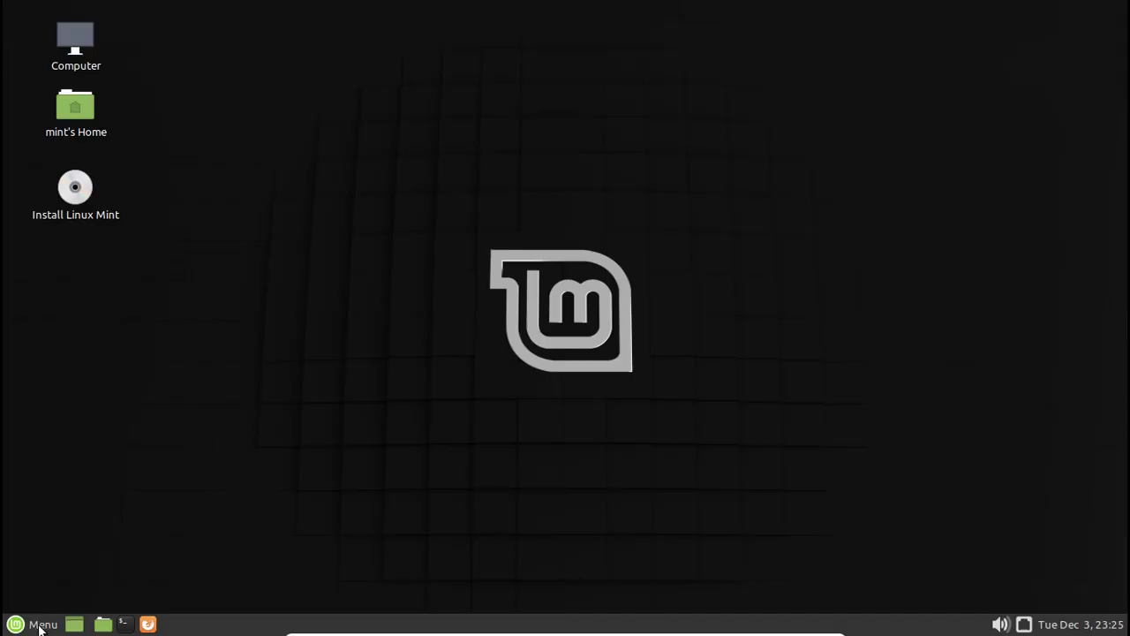
Step: Open System Monitor in the MATE desktop and examine the resource usage and the system information
{"action": "left_click", "coordinate": [39, 627]}
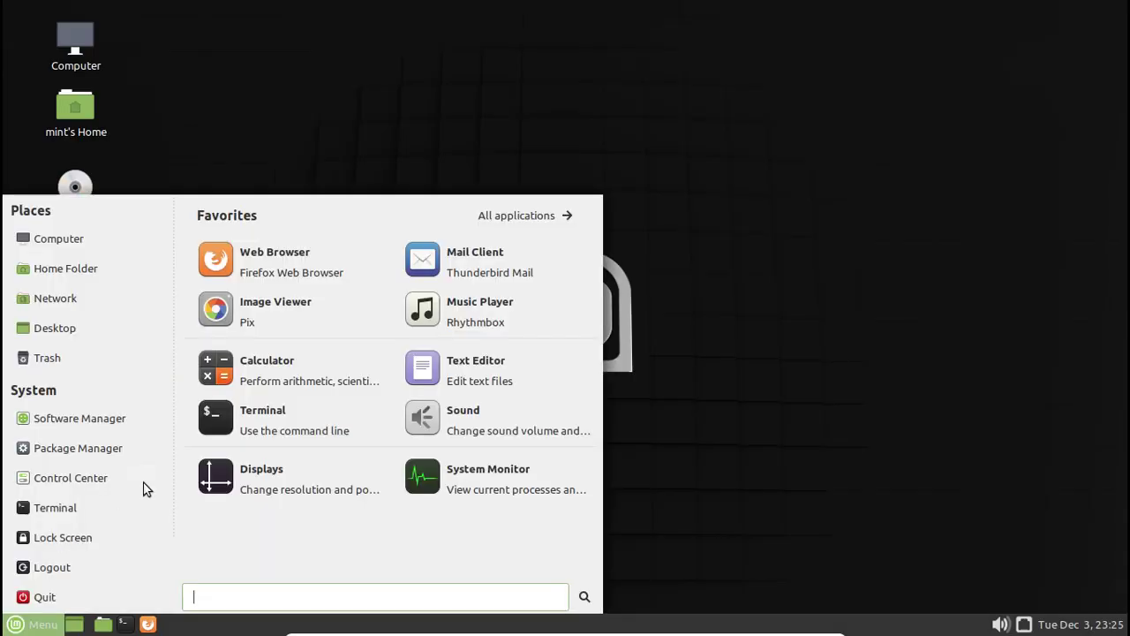
{"action": "left_click", "coordinate": [476, 491]}
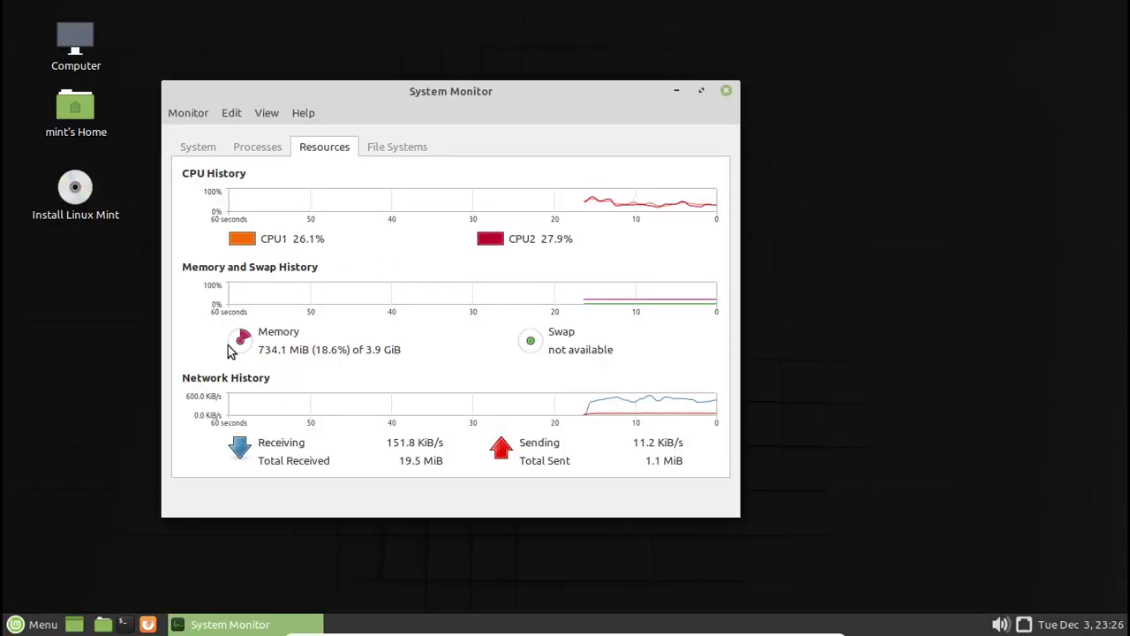
{"action": "left_click", "coordinate": [205, 149]}
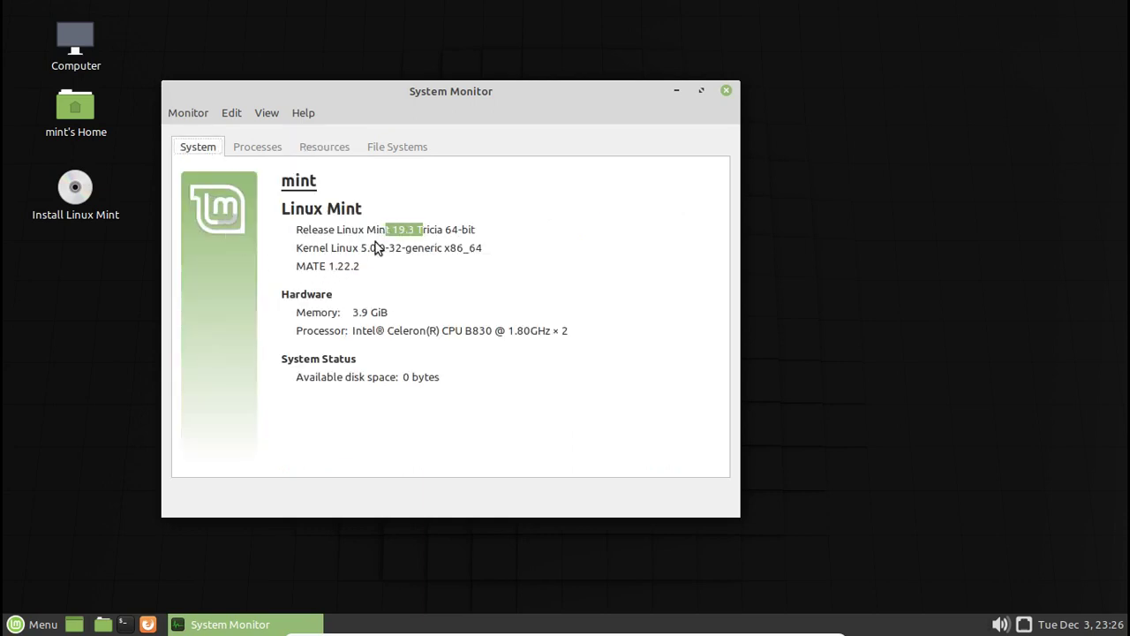
Step: Highlight the MATE version in System Monitor and look at the desktop's calendar, network options and volume control
{"action": "left_click_drag", "start_coordinate": [409, 248], "coordinate": [296, 266]}
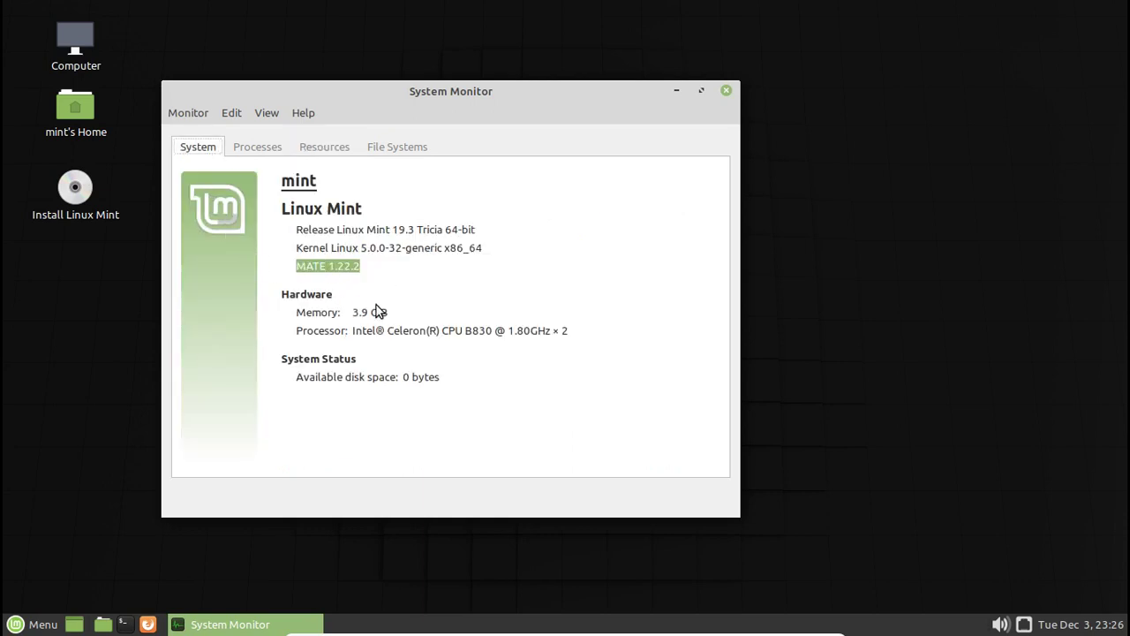
{"action": "left_click", "coordinate": [1086, 622]}
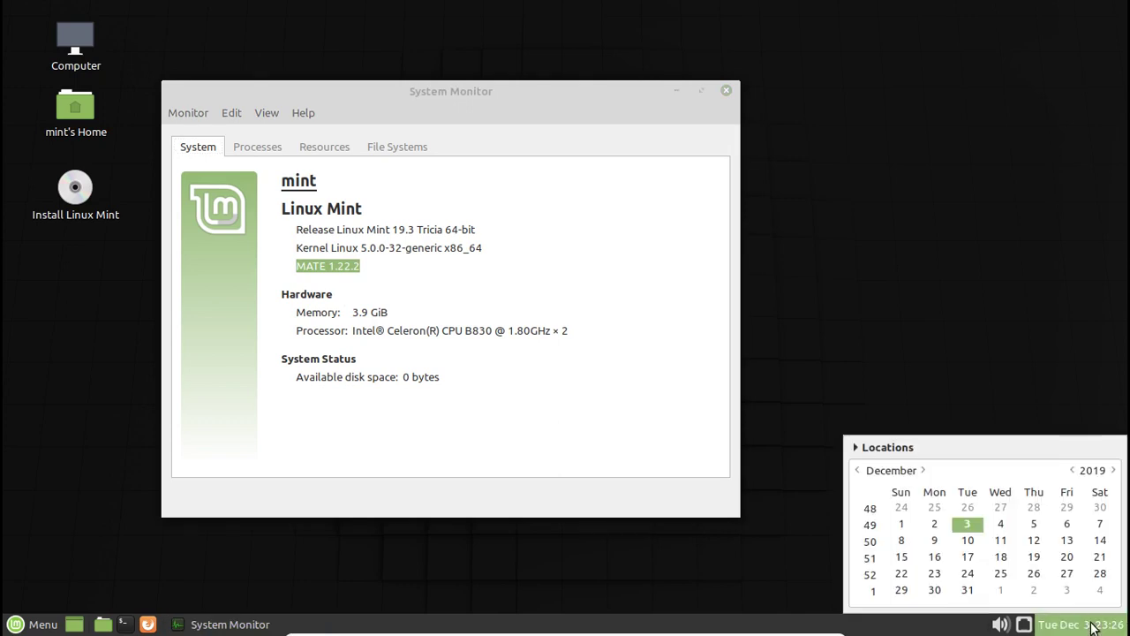
{"action": "left_click", "coordinate": [1072, 626]}
{"action": "left_click", "coordinate": [1022, 626]}
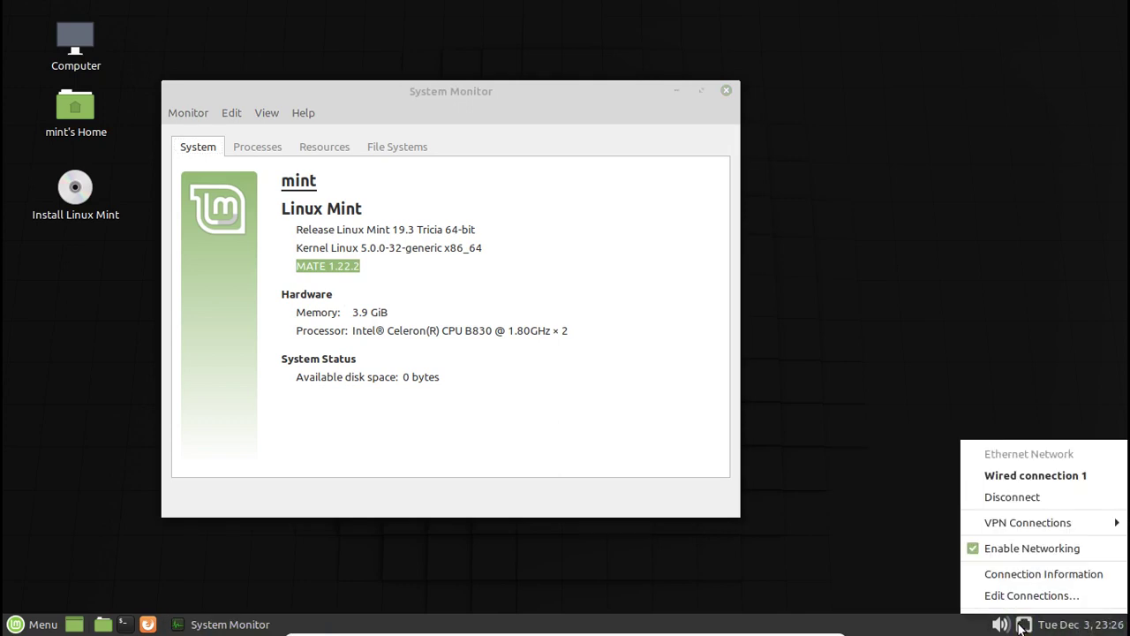
{"action": "left_click", "coordinate": [1021, 626]}
{"action": "left_click", "coordinate": [1000, 625]}
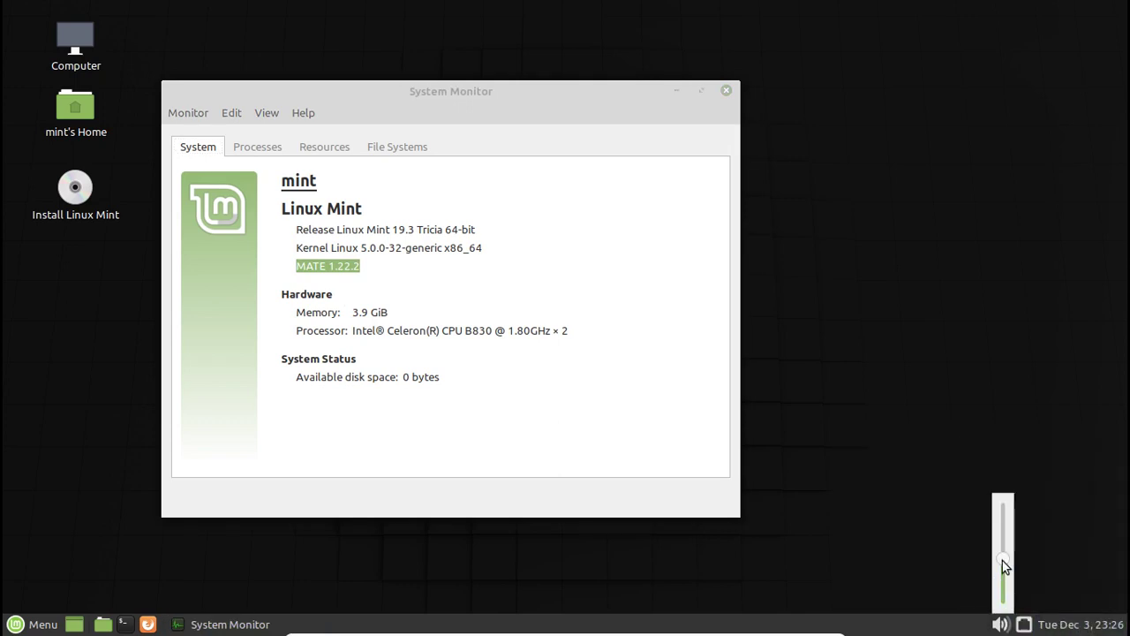
{"action": "key", "text": "alt+F4"}
Step: Show the full list of installed applications and browse the Accessories category down to its end
{"action": "left_click", "coordinate": [35, 624]}
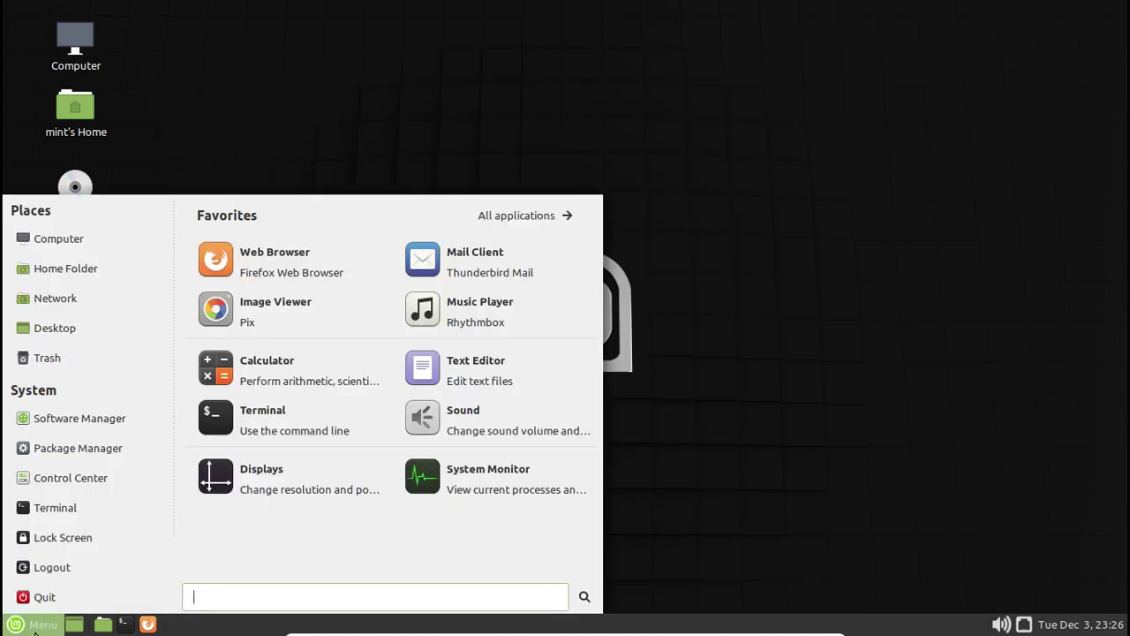
{"action": "left_click", "coordinate": [525, 220]}
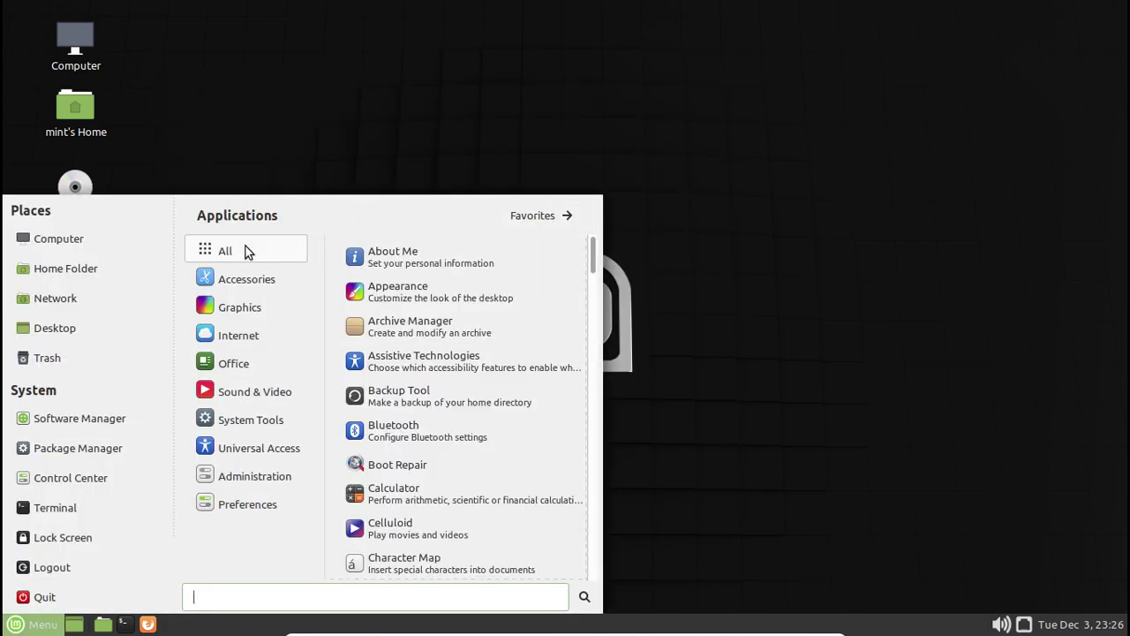
{"action": "mouse_move", "coordinate": [248, 279]}
{"action": "scroll", "coordinate": [537, 503], "scroll_direction": "down", "scroll_amount": 3}
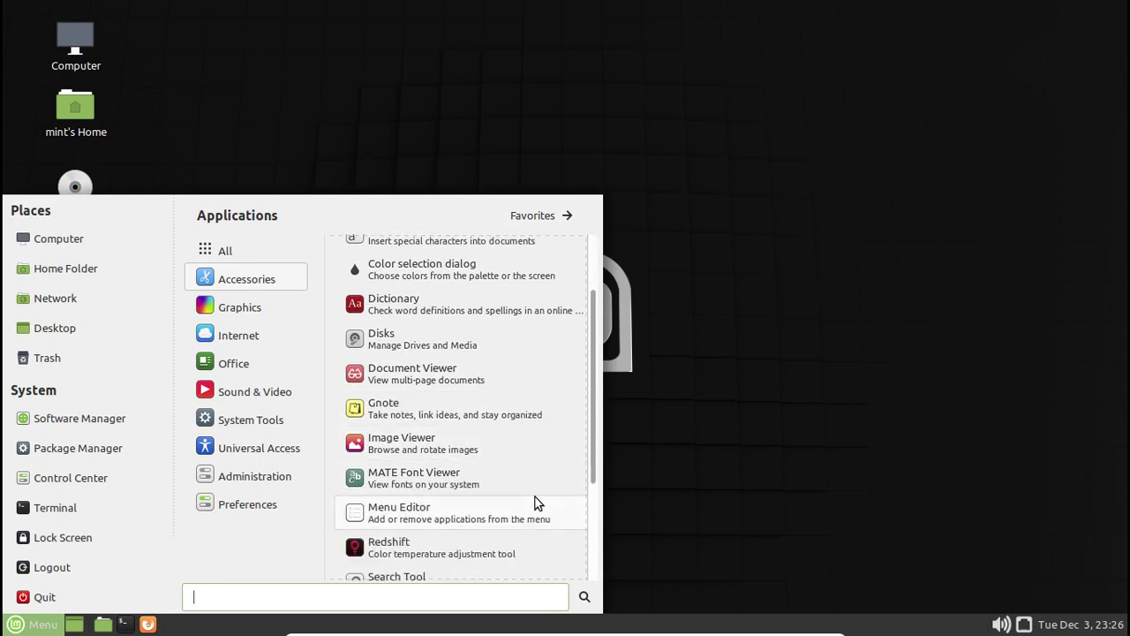
{"action": "scroll", "coordinate": [537, 502], "scroll_direction": "down", "scroll_amount": 3}
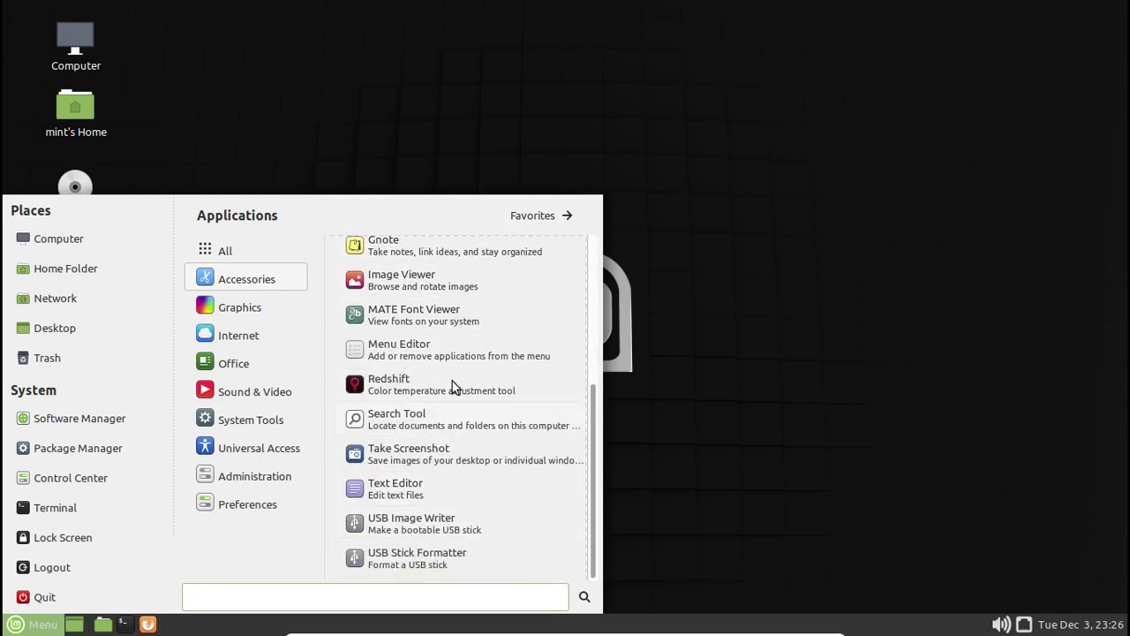
Step: Browse the application categories from Graphics to Preferences and search the applications for "fir"
{"action": "mouse_move", "coordinate": [284, 317]}
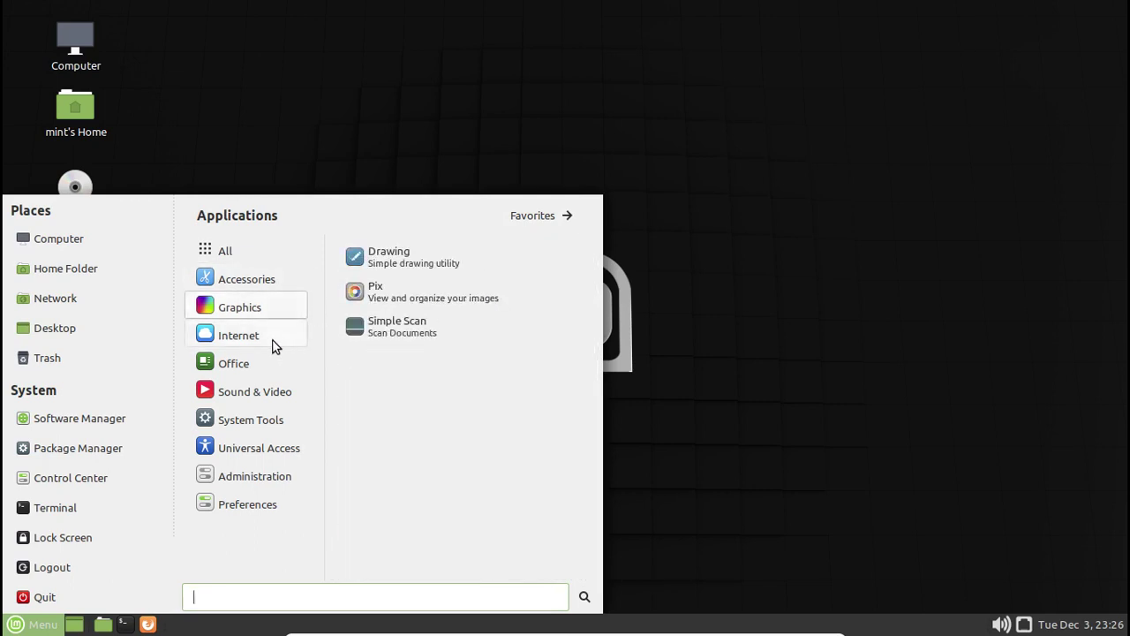
{"action": "mouse_move", "coordinate": [273, 346]}
{"action": "mouse_move", "coordinate": [273, 366]}
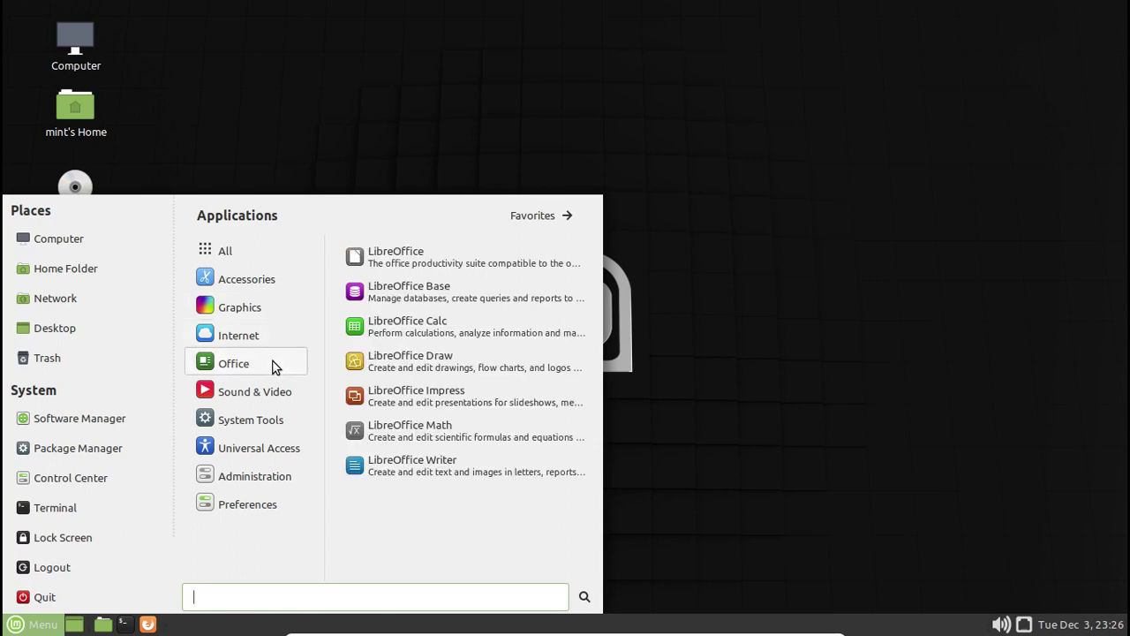
{"action": "mouse_move", "coordinate": [283, 398]}
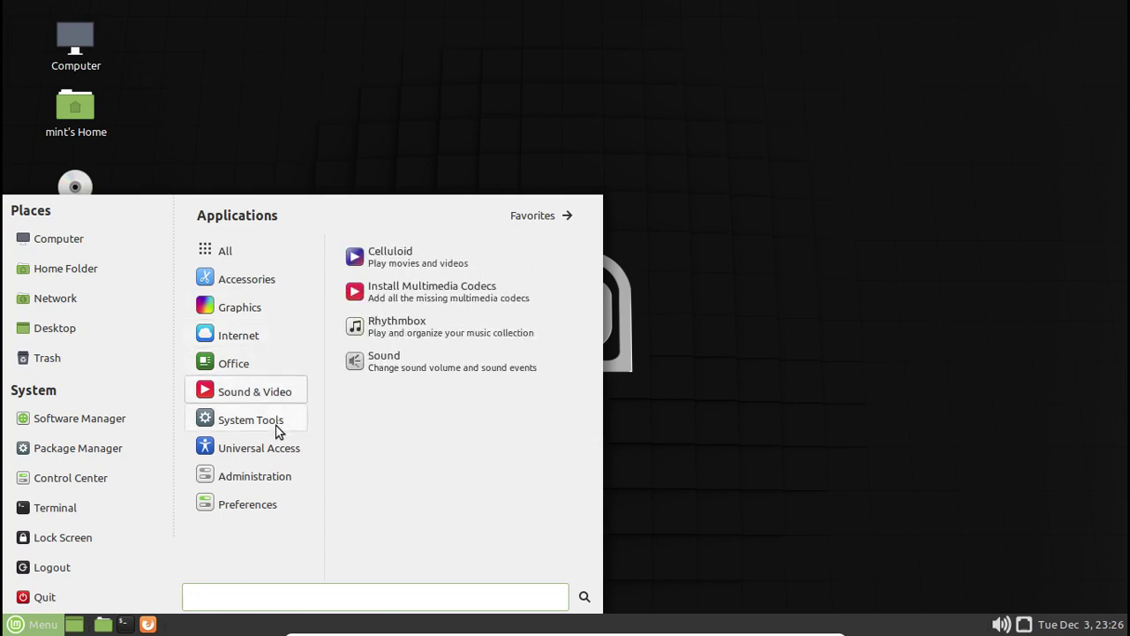
{"action": "mouse_move", "coordinate": [276, 431]}
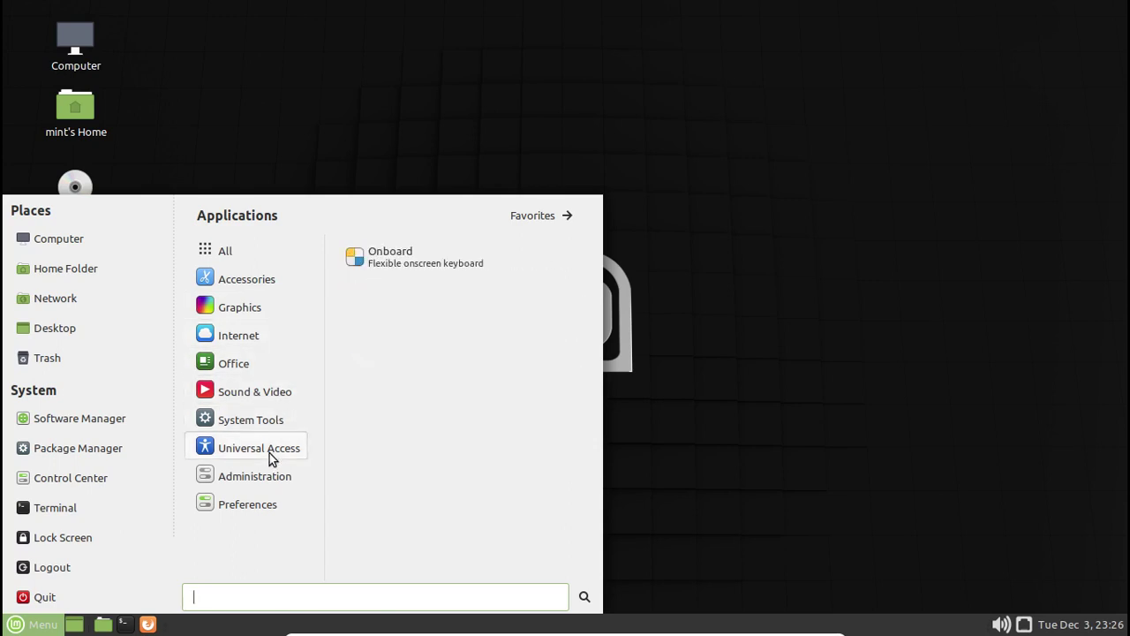
{"action": "mouse_move", "coordinate": [270, 481]}
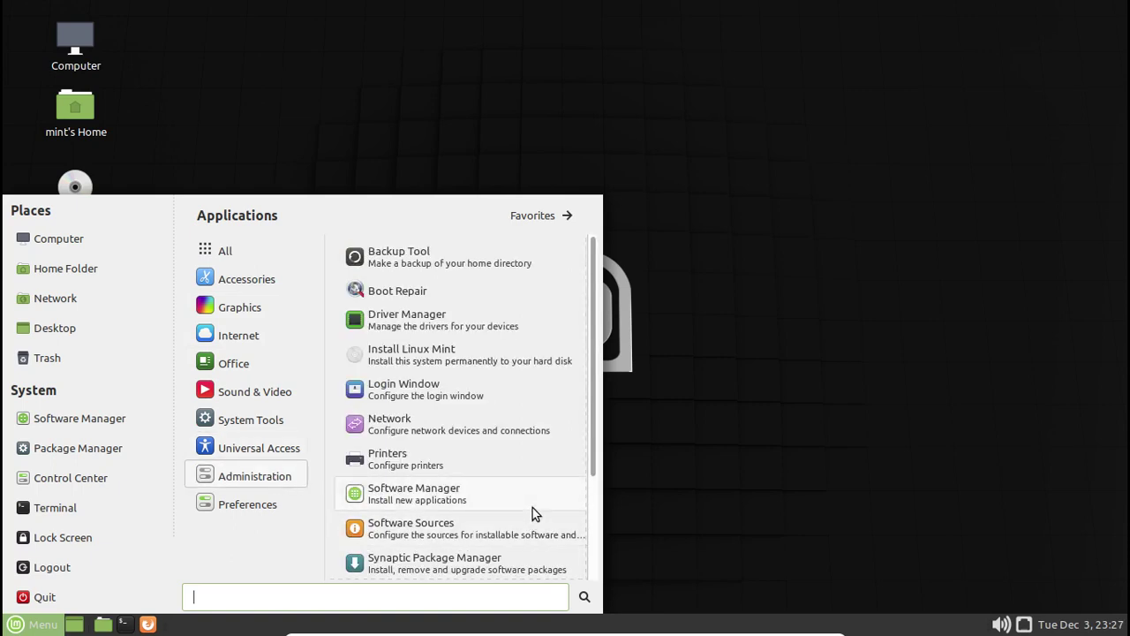
{"action": "scroll", "coordinate": [532, 509], "scroll_direction": "down", "scroll_amount": 3}
{"action": "mouse_move", "coordinate": [250, 503]}
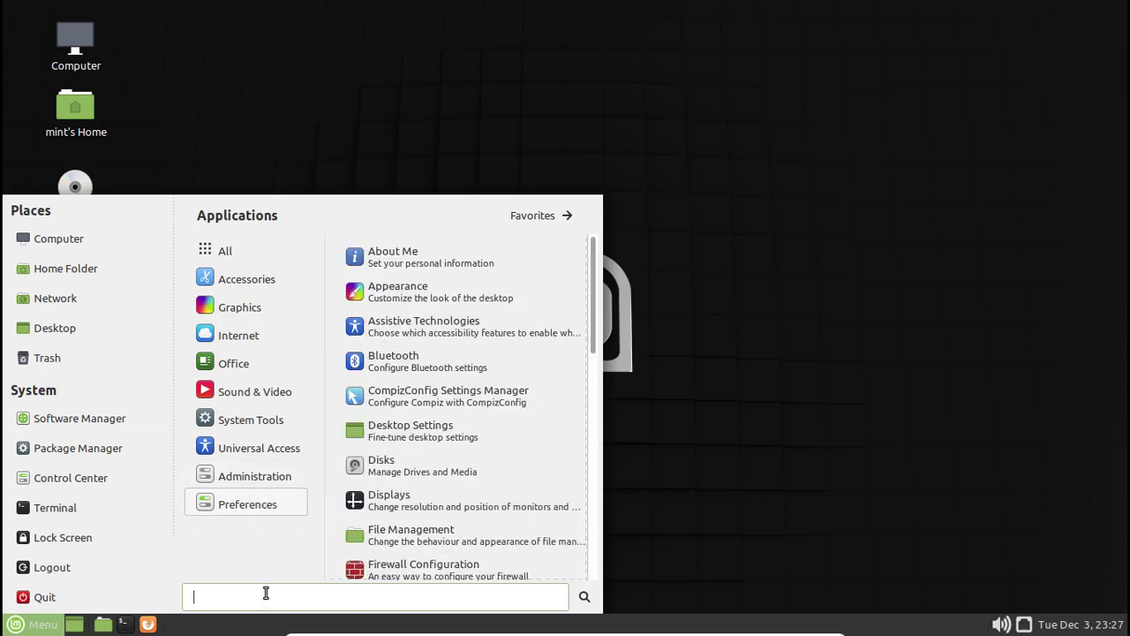
{"action": "type", "text": "fir"}
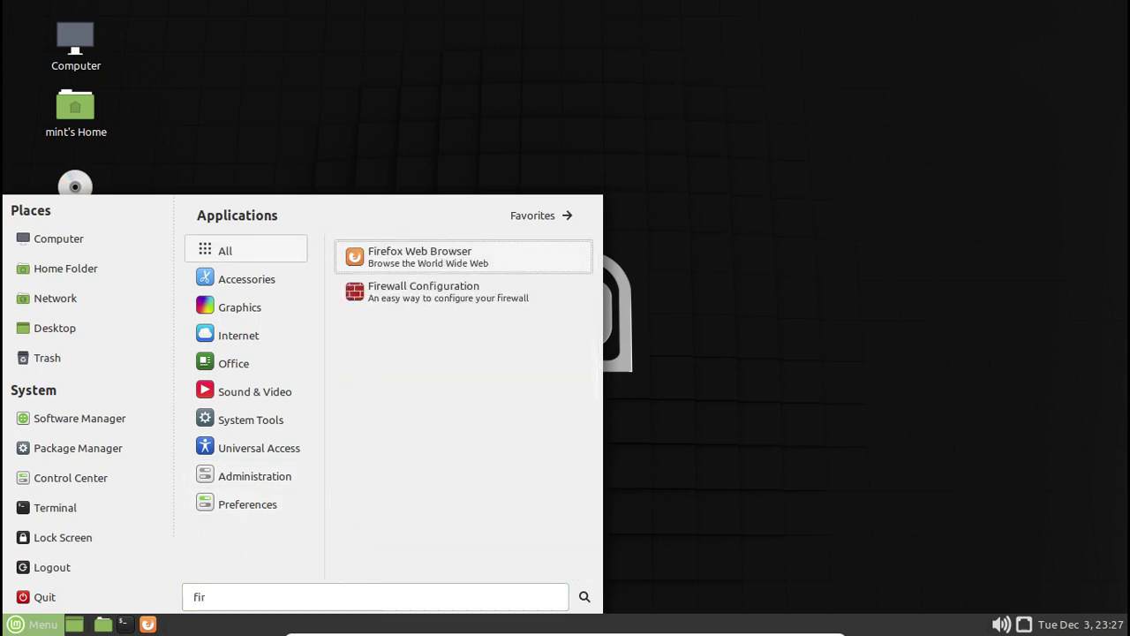
{"action": "left_click", "coordinate": [464, 114]}
Step: Look at the desktop's context options and open the desktop background settings
{"action": "right_click", "coordinate": [419, 115]}
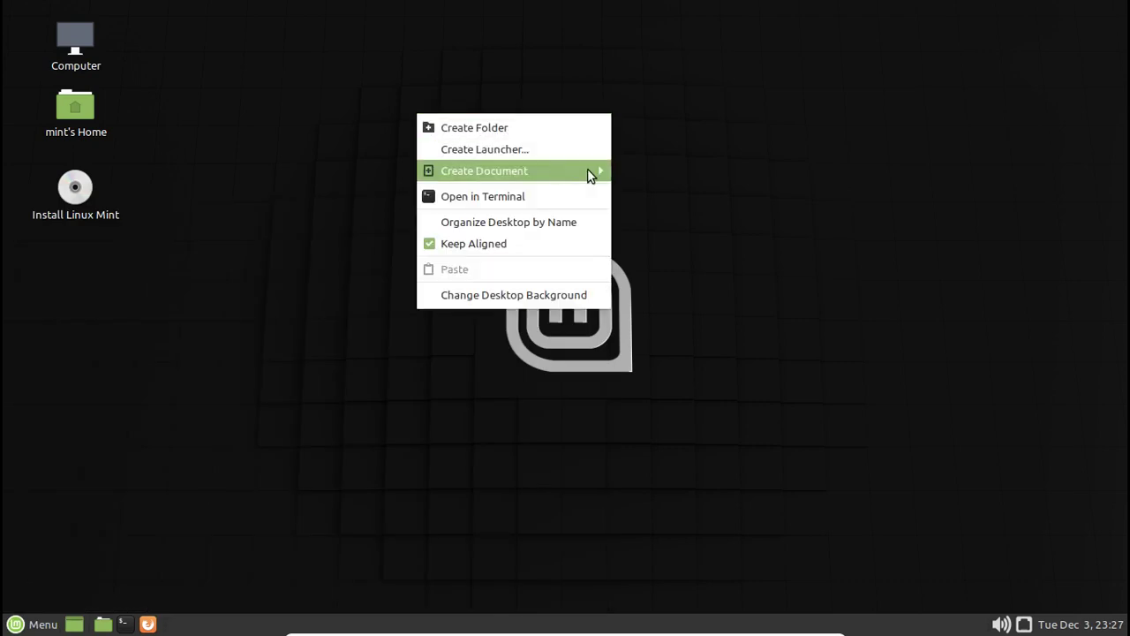
{"action": "mouse_move", "coordinate": [588, 174]}
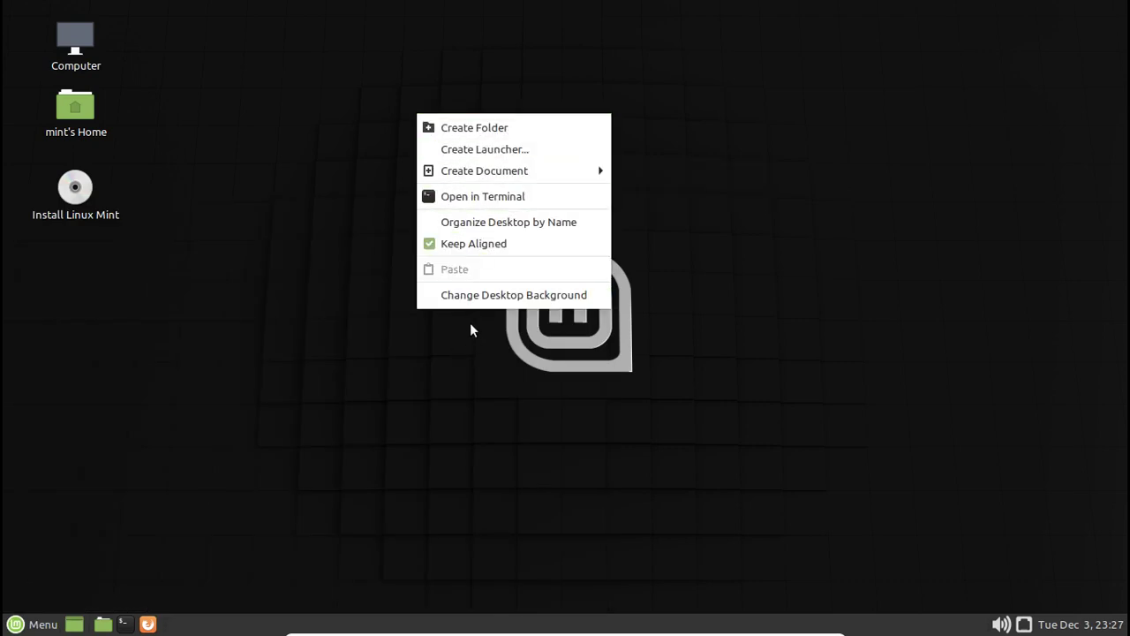
{"action": "left_click", "coordinate": [511, 294]}
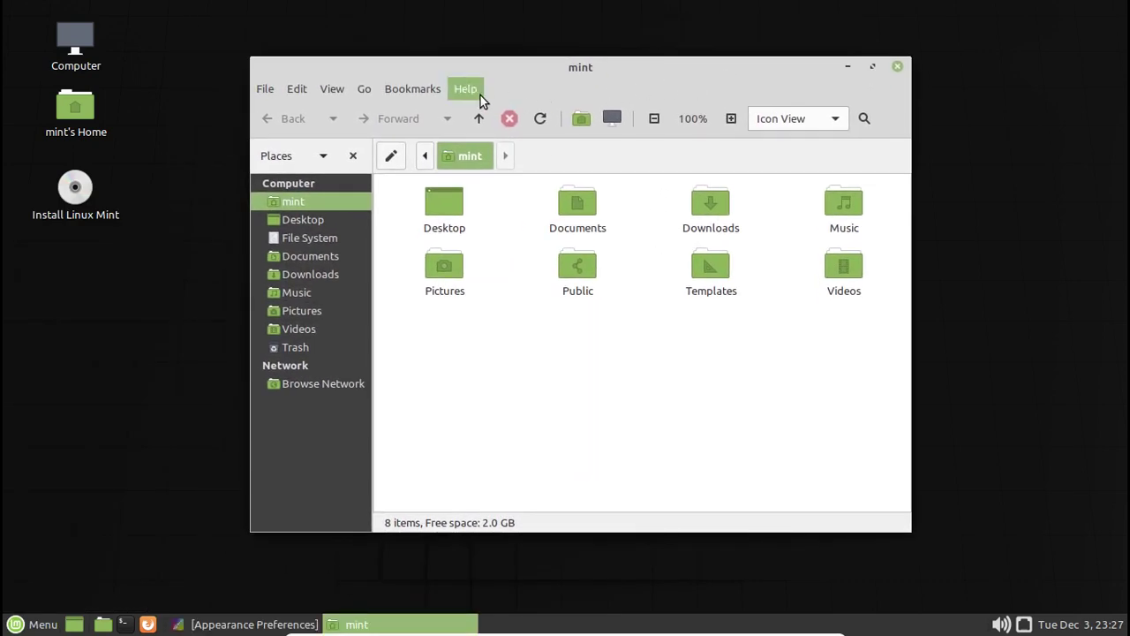
Step: View the About information of the Caja file manager and look through its menus
{"action": "left_click", "coordinate": [480, 95]}
{"action": "left_click", "coordinate": [481, 134]}
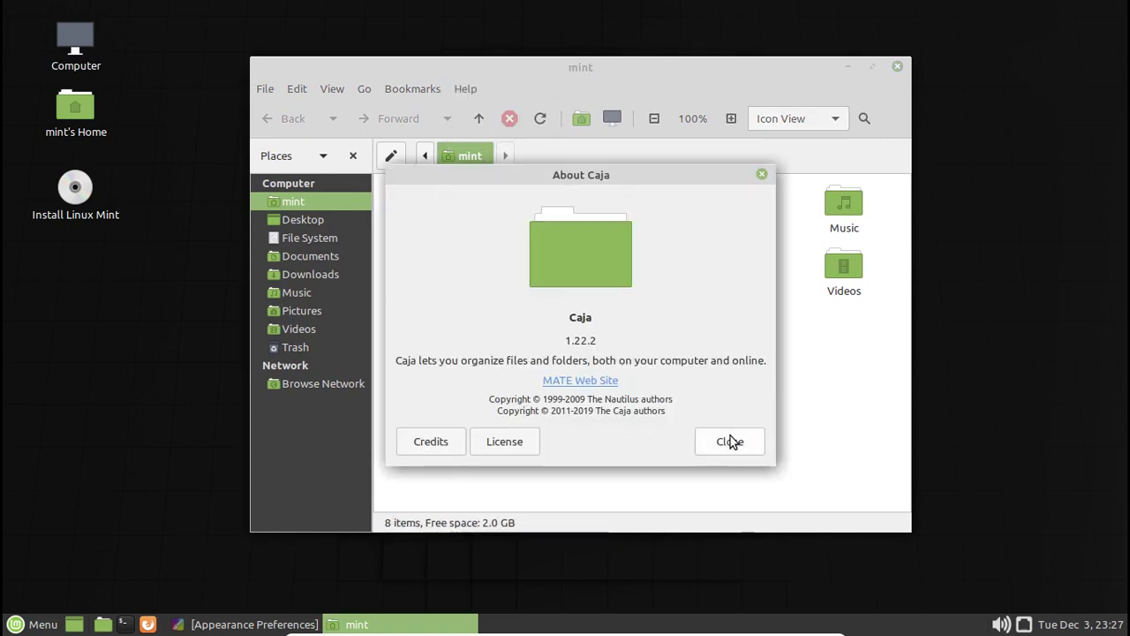
{"action": "left_click", "coordinate": [729, 441]}
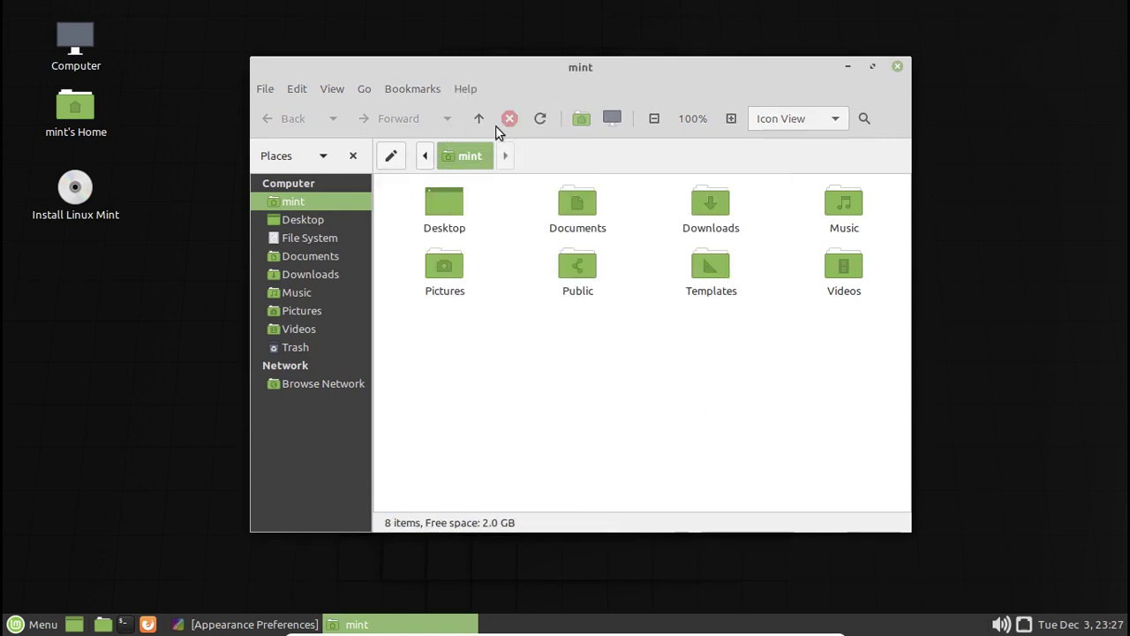
{"action": "left_click", "coordinate": [286, 88]}
{"action": "mouse_move", "coordinate": [465, 88]}
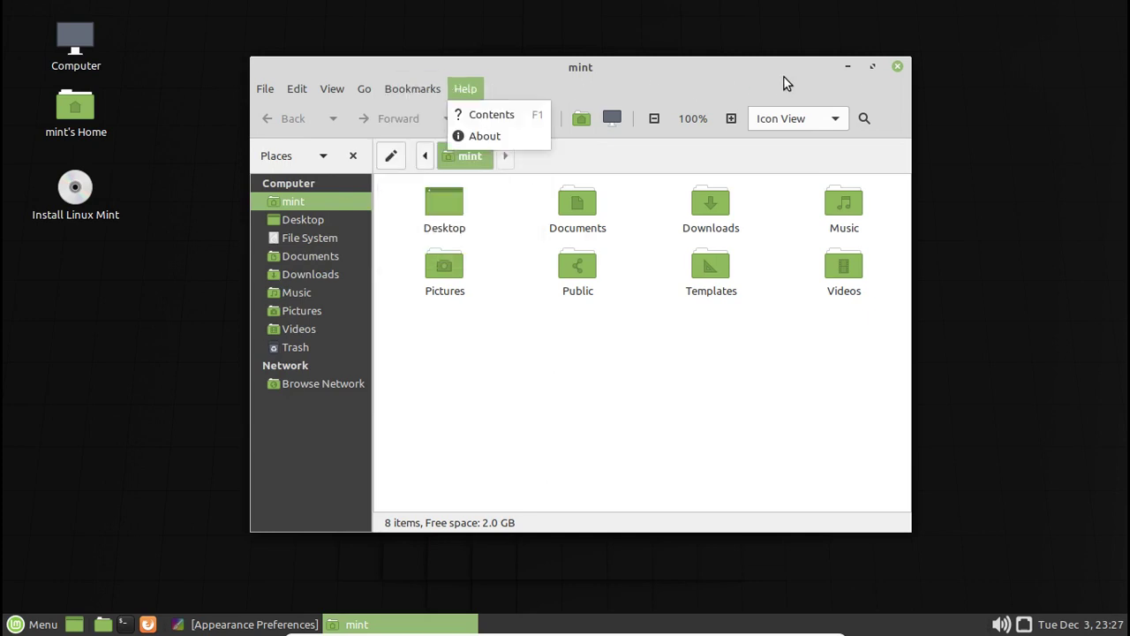
Step: Maximize the file manager window and show the root of the File System
{"action": "left_click", "coordinate": [872, 67]}
{"action": "left_click", "coordinate": [872, 67]}
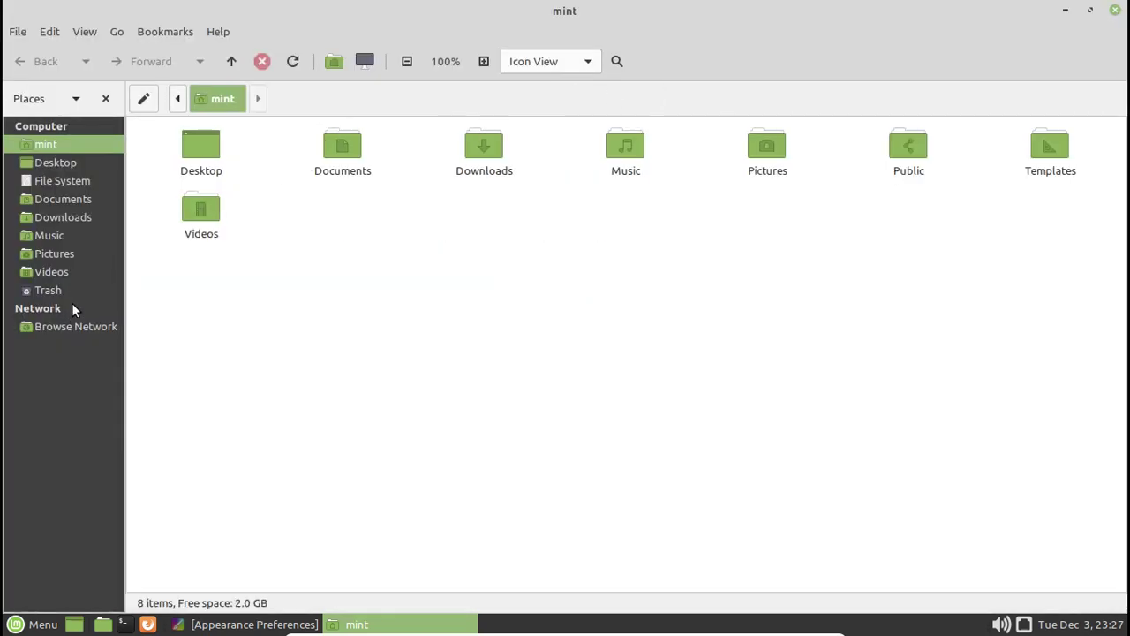
{"action": "left_click", "coordinate": [79, 180]}
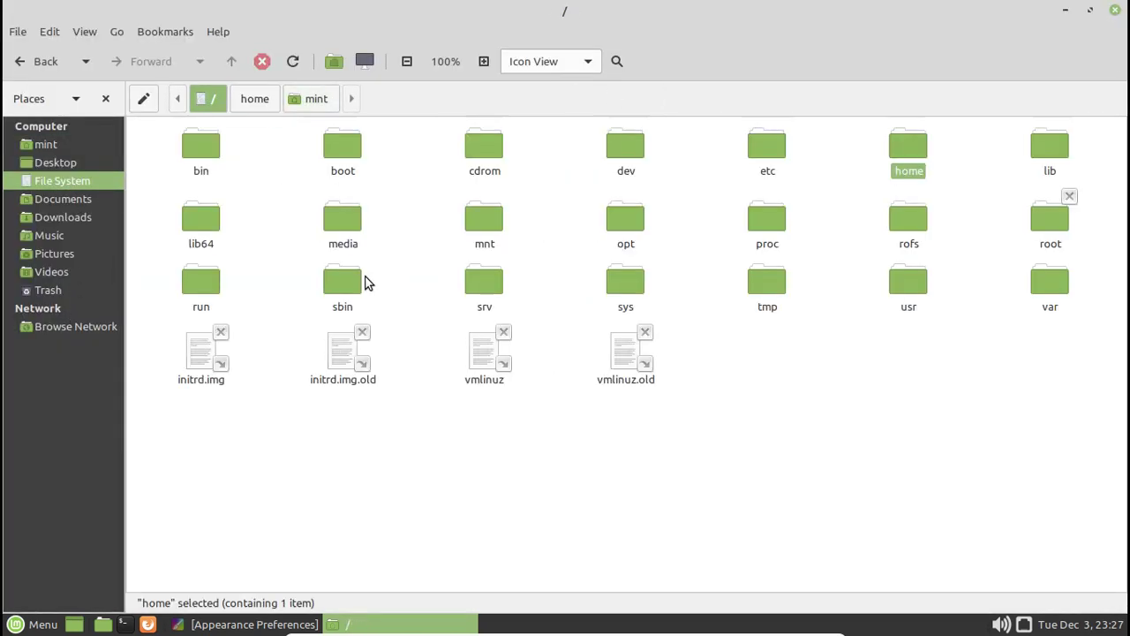
Step: Enlarge the folder icons to 150%, return them to 100%, and briefly show the search field
{"action": "left_click", "coordinate": [486, 60]}
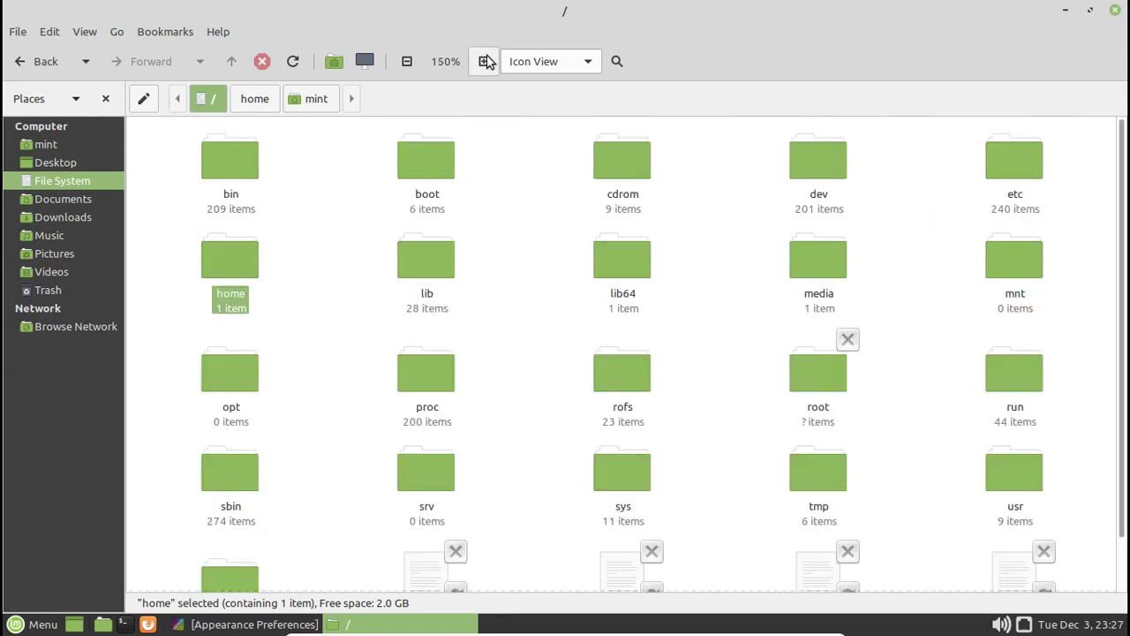
{"action": "left_click", "coordinate": [439, 63]}
{"action": "left_click", "coordinate": [617, 61]}
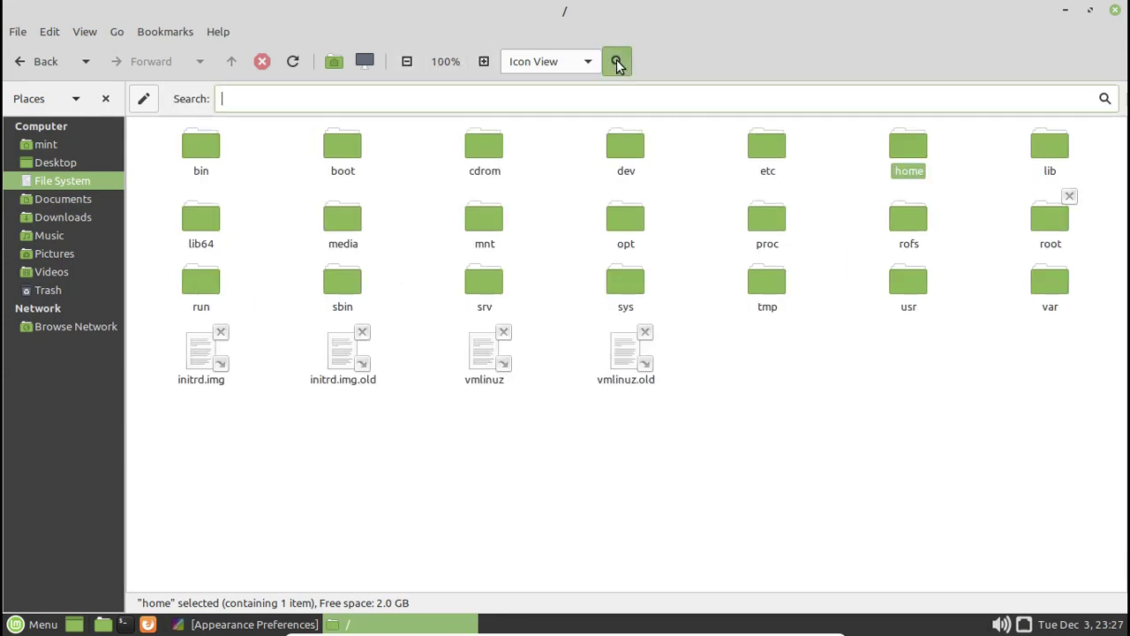
{"action": "left_click", "coordinate": [616, 61]}
Step: Switch the root folder to List View and to Compact View, and close the file manager
{"action": "left_click", "coordinate": [587, 62]}
{"action": "left_click", "coordinate": [565, 87]}
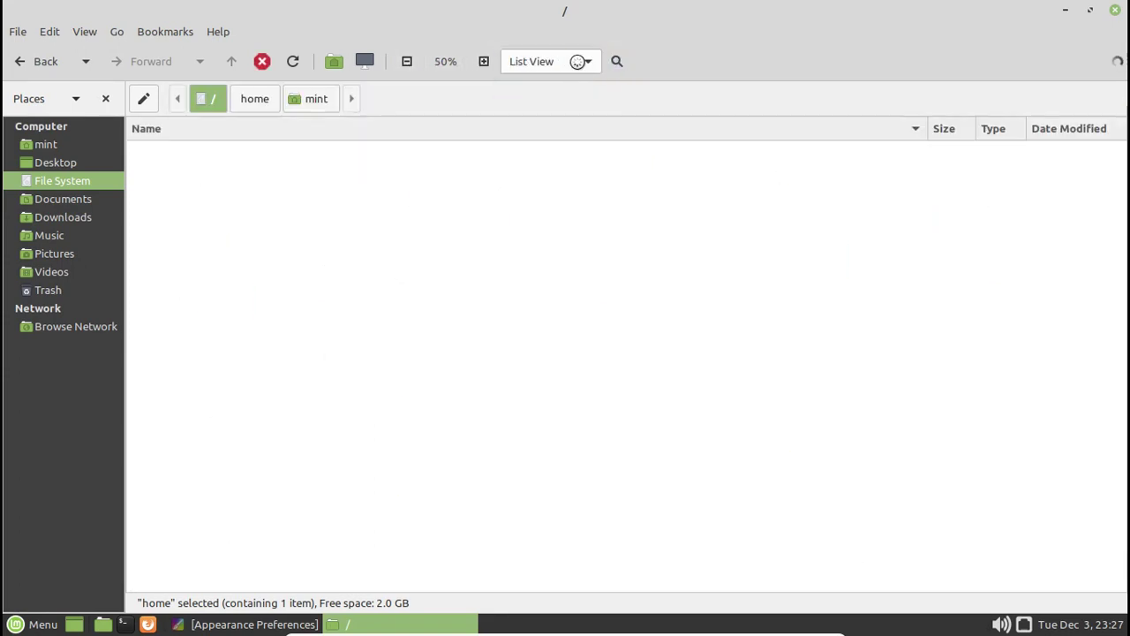
{"action": "left_click", "coordinate": [583, 68]}
{"action": "left_click", "coordinate": [565, 85]}
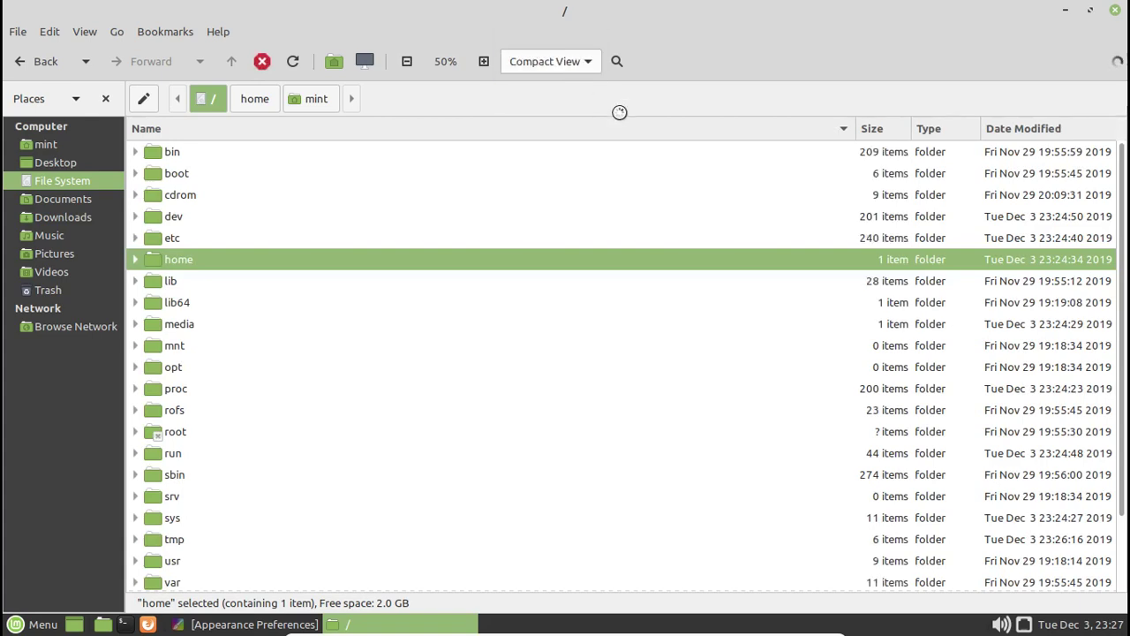
{"action": "left_click", "coordinate": [1116, 13]}
Step: Look through the Control Center modules, open the preferred applications settings and close Control Center
{"action": "scroll", "coordinate": [966, 248], "scroll_direction": "down", "scroll_amount": 4}
{"action": "scroll", "coordinate": [962, 353], "scroll_direction": "down", "scroll_amount": 3}
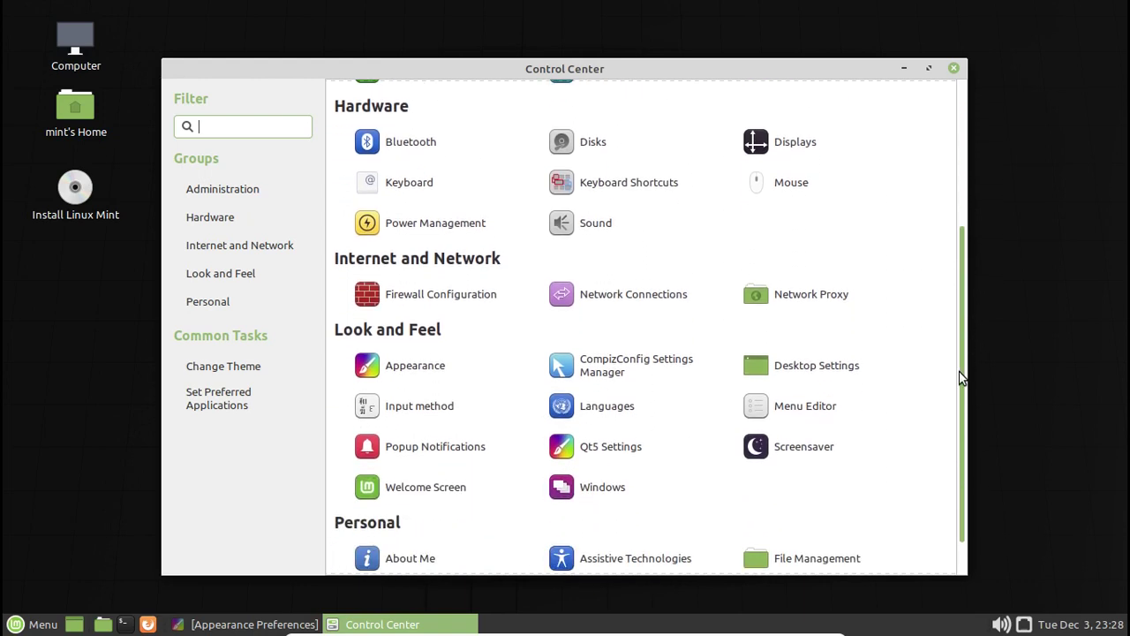
{"action": "left_click", "coordinate": [243, 408]}
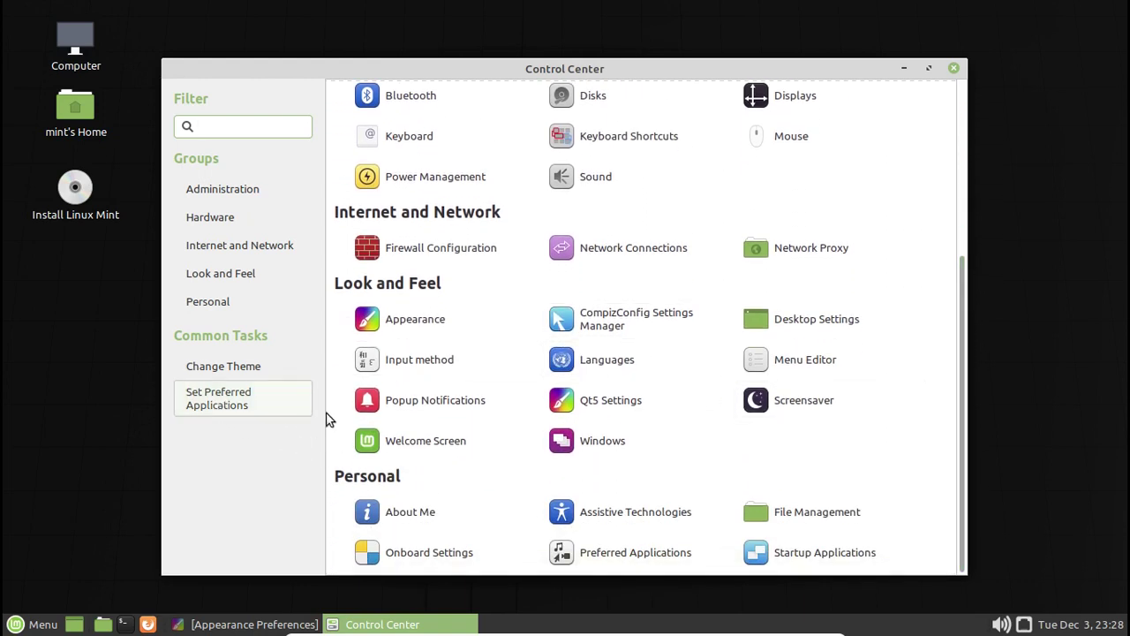
{"action": "left_click", "coordinate": [953, 70]}
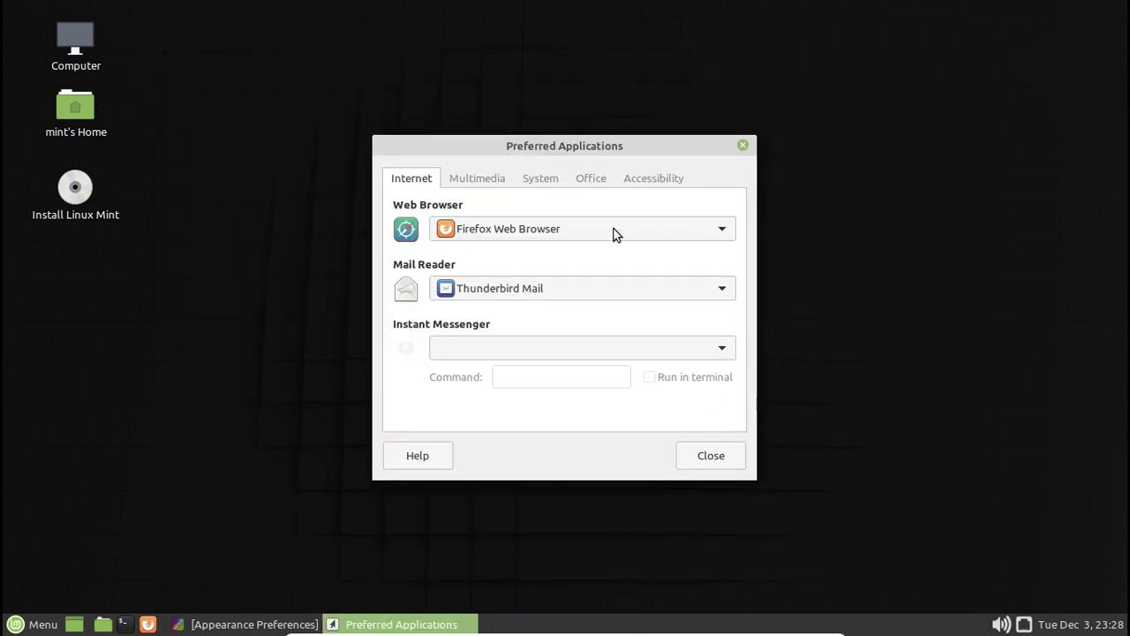
Step: Examine the default applications for Multimedia, System, Office and Accessibility, and close Preferred Applications
{"action": "left_click", "coordinate": [470, 180]}
{"action": "left_click", "coordinate": [539, 181]}
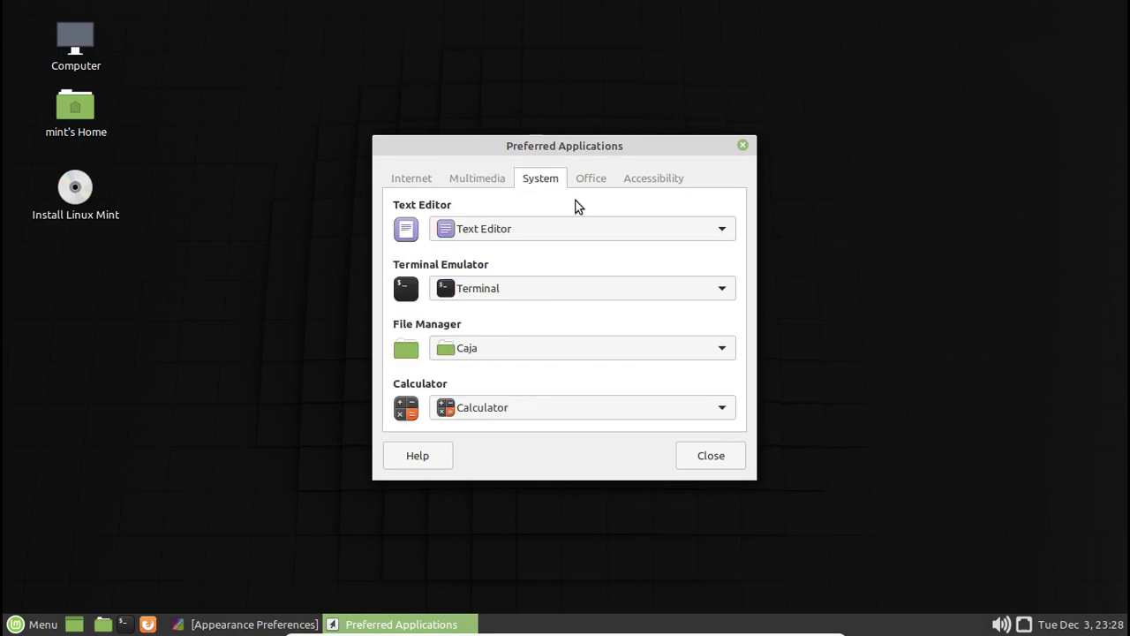
{"action": "left_click", "coordinate": [594, 181]}
{"action": "left_click", "coordinate": [653, 181]}
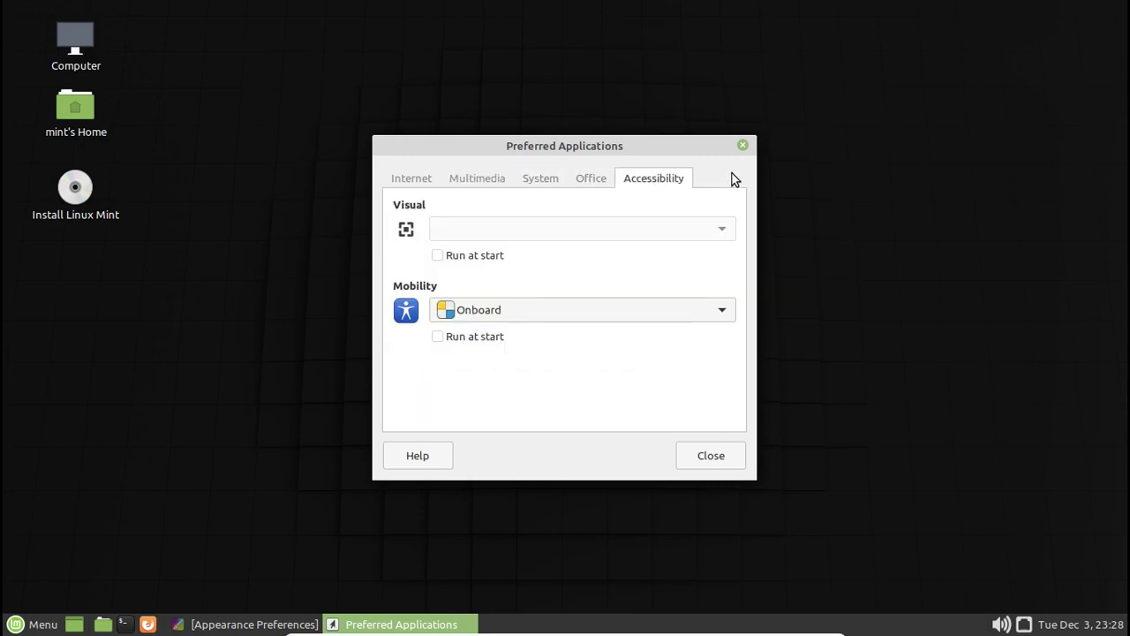
{"action": "left_click", "coordinate": [742, 145]}
Step: Maximize Appearance Preferences and set the purple and orange mountain sunset picture as the desktop background
{"action": "left_click", "coordinate": [852, 76]}
{"action": "scroll", "coordinate": [263, 412], "scroll_direction": "down", "scroll_amount": 2}
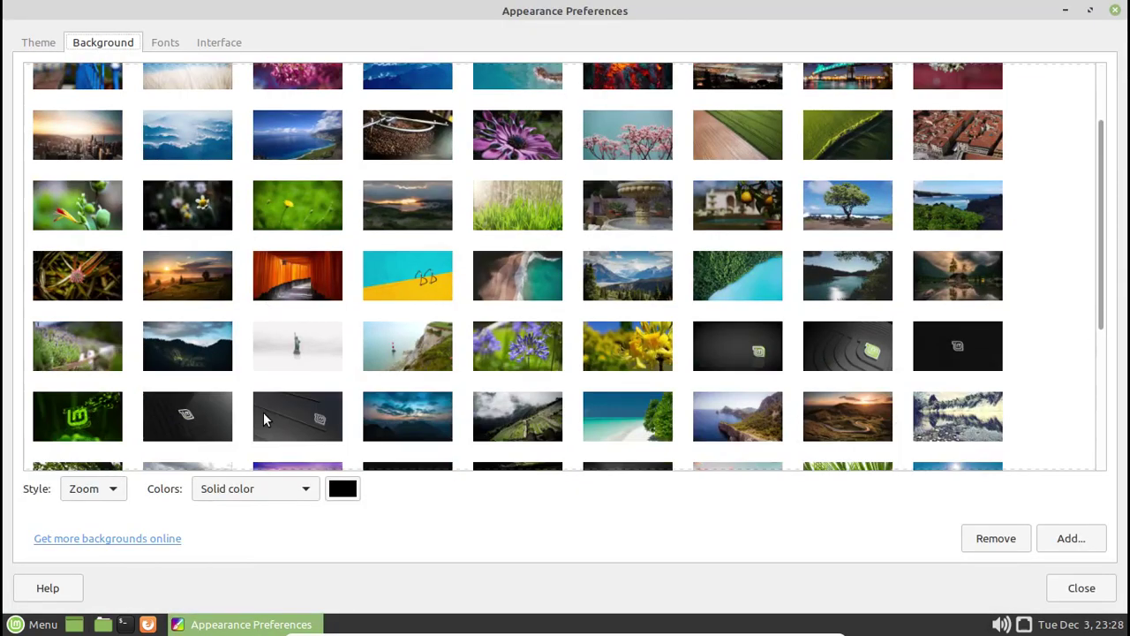
{"action": "scroll", "coordinate": [263, 419], "scroll_direction": "down", "scroll_amount": 3}
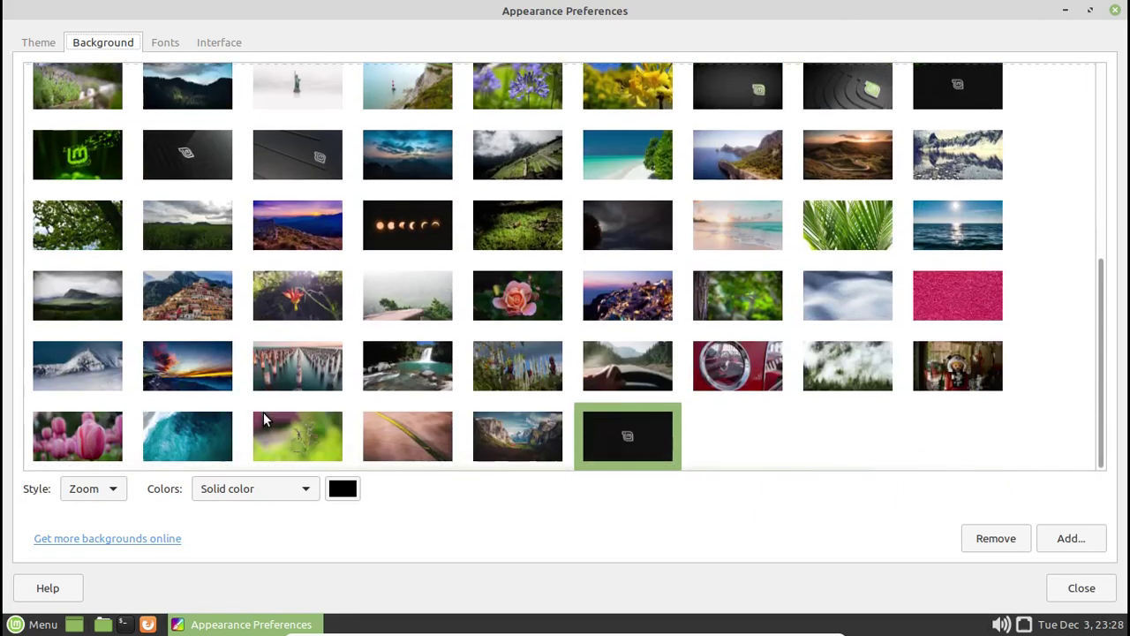
{"action": "left_click", "coordinate": [309, 247]}
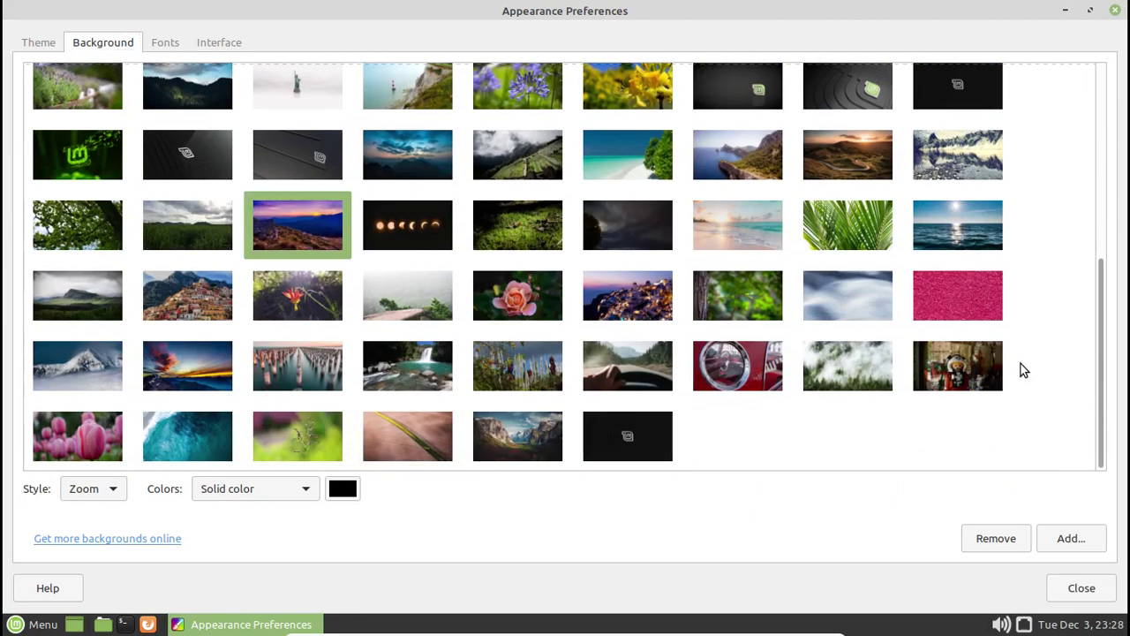
Step: Close Appearance Preferences and quit the MATE live session from the system entries
{"action": "left_click", "coordinate": [1082, 588]}
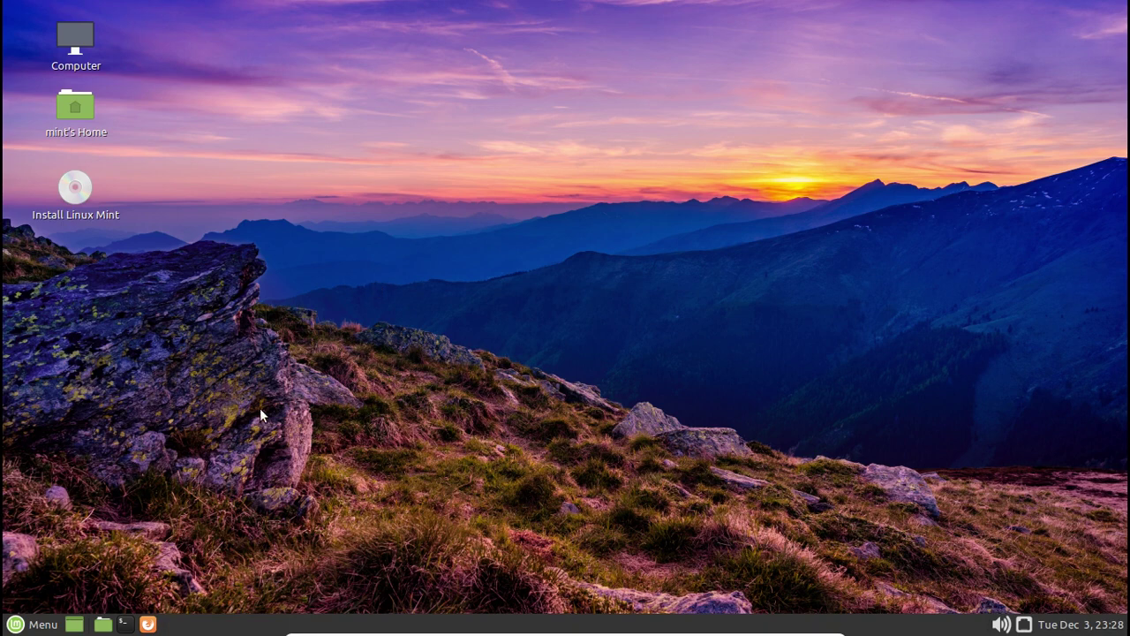
{"action": "left_click", "coordinate": [17, 625]}
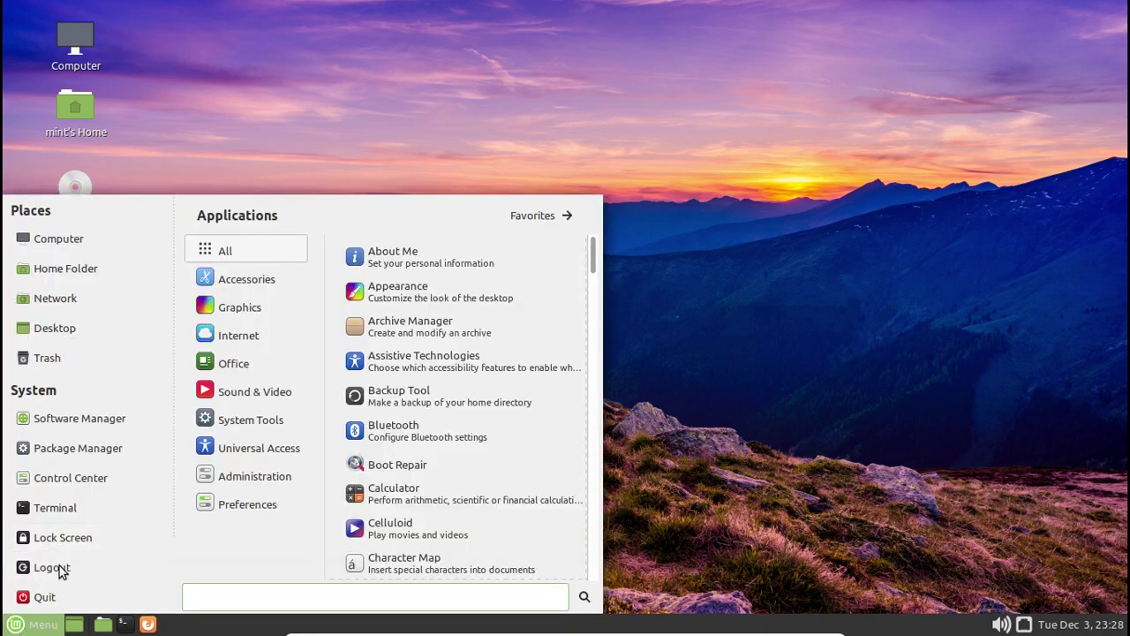
{"action": "left_click", "coordinate": [44, 597]}
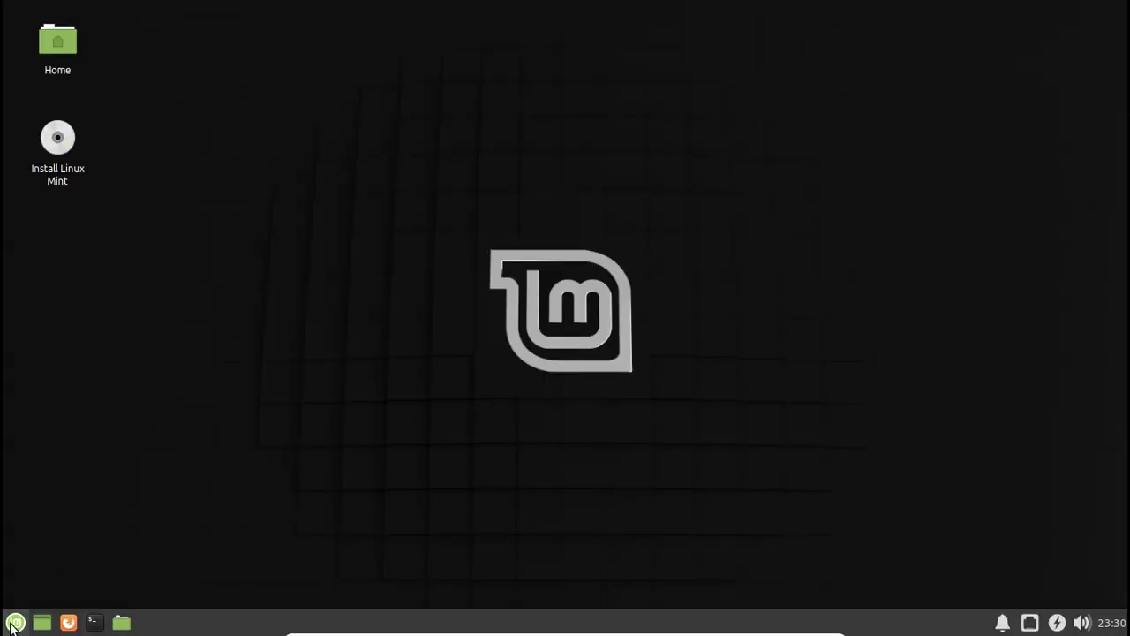
Step: Open Task Manager on the Xfce desktop and set it to show memory usage in bytes
{"action": "left_click", "coordinate": [15, 622]}
{"action": "left_click", "coordinate": [219, 452]}
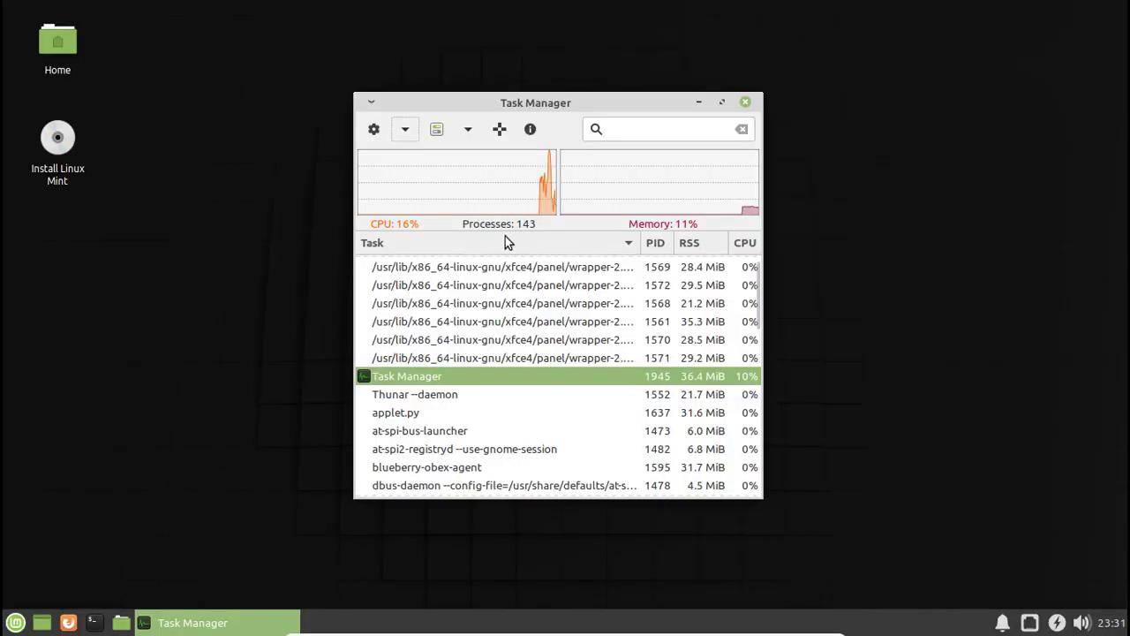
{"action": "left_click", "coordinate": [426, 132]}
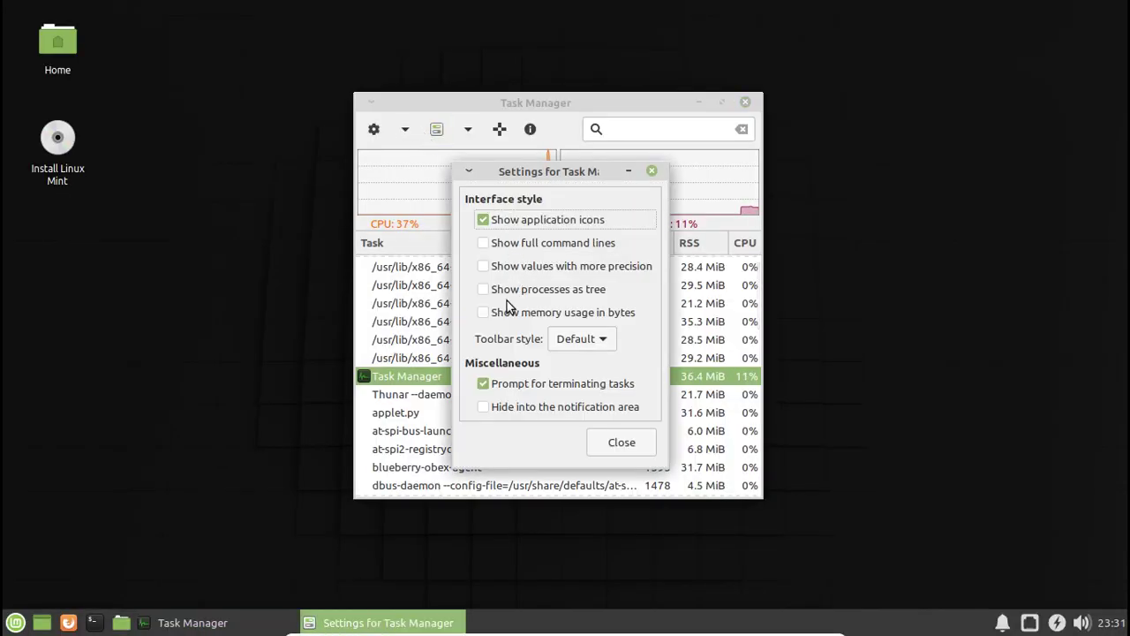
{"action": "left_click", "coordinate": [499, 314]}
{"action": "left_click", "coordinate": [643, 441]}
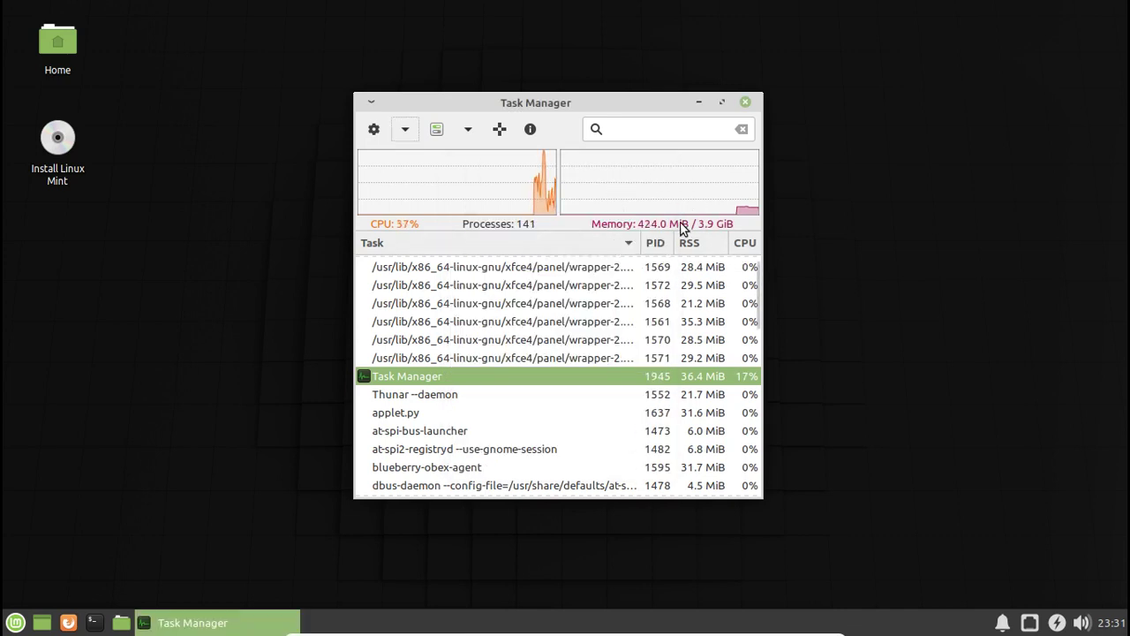
Step: Check the calendar, the volume controls, and the power, network and notification indicators
{"action": "left_click", "coordinate": [1103, 623]}
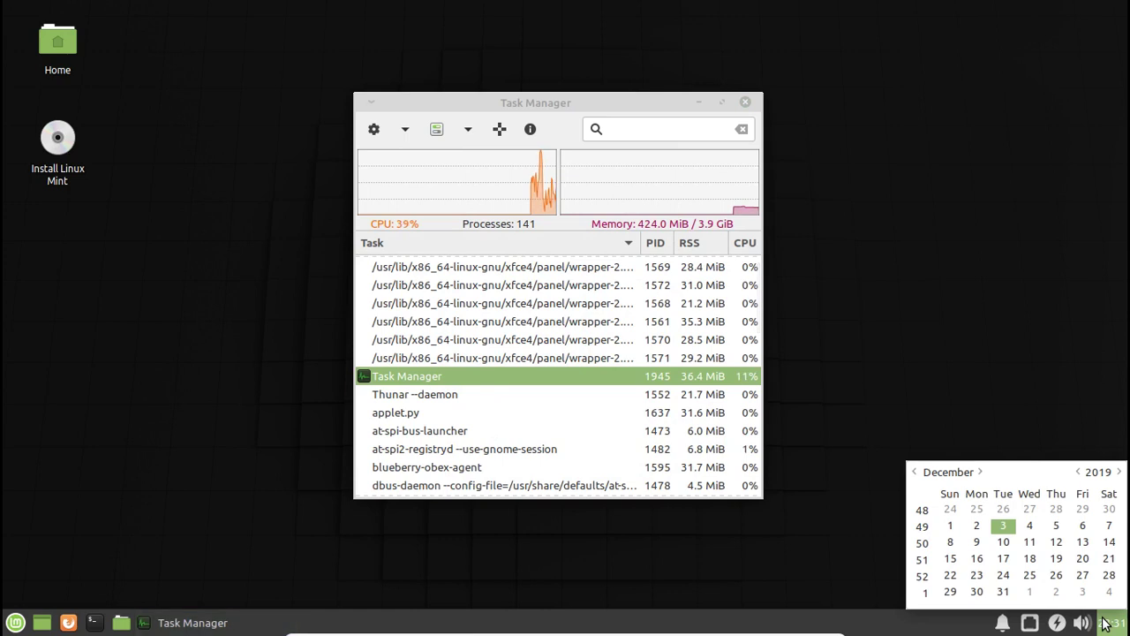
{"action": "left_click", "coordinate": [1102, 623]}
{"action": "left_click", "coordinate": [1091, 627]}
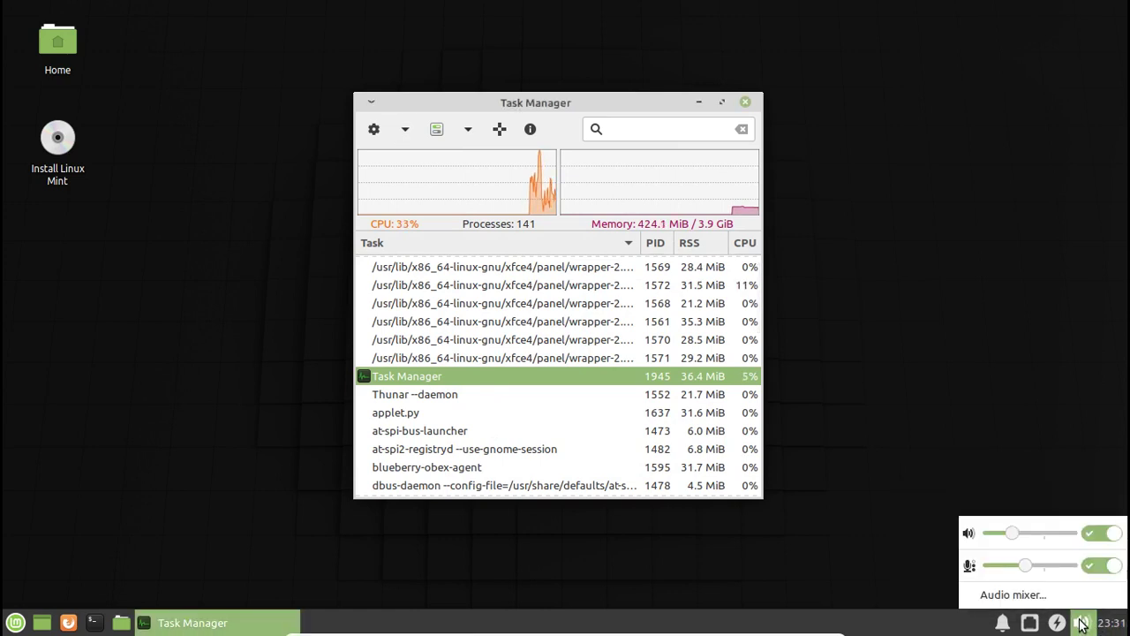
{"action": "left_click", "coordinate": [1082, 625]}
{"action": "left_click", "coordinate": [1059, 623]}
{"action": "left_click", "coordinate": [1060, 625]}
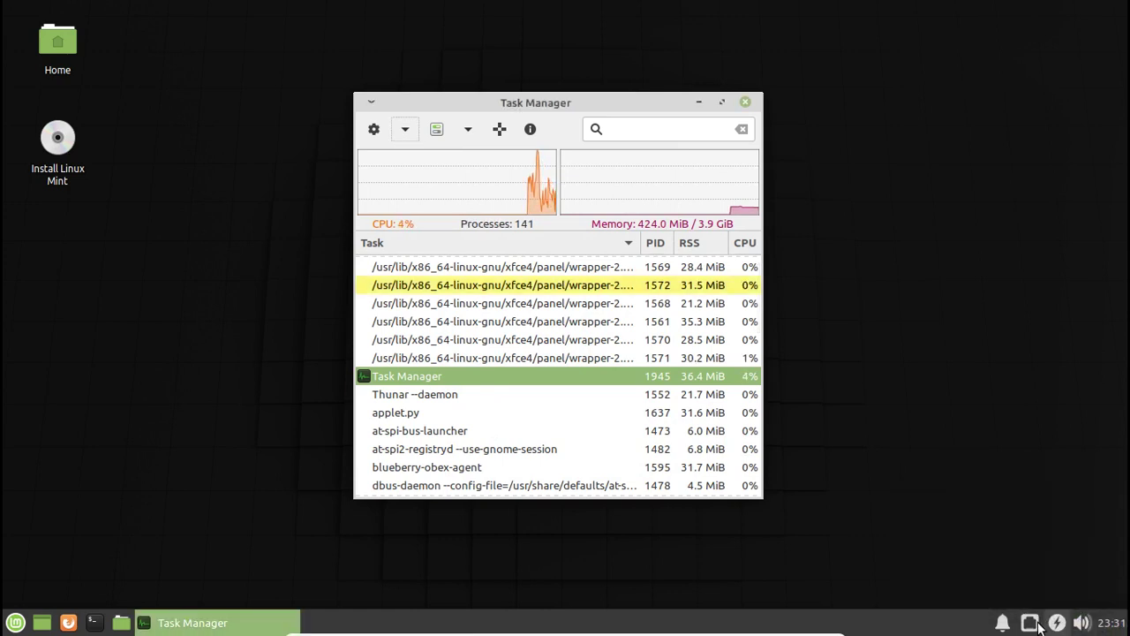
{"action": "left_click", "coordinate": [1029, 623]}
{"action": "left_click", "coordinate": [1029, 623]}
{"action": "left_click", "coordinate": [1002, 625]}
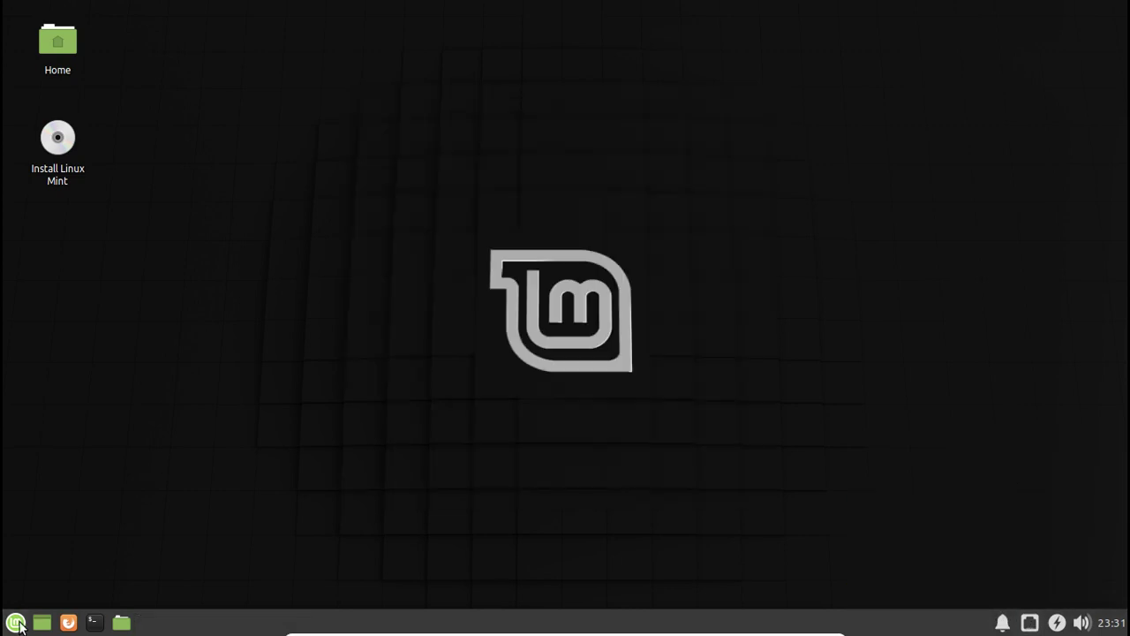
Step: Look through all the applications in the Accessories category of the Xfce application menu
{"action": "left_click", "coordinate": [16, 623]}
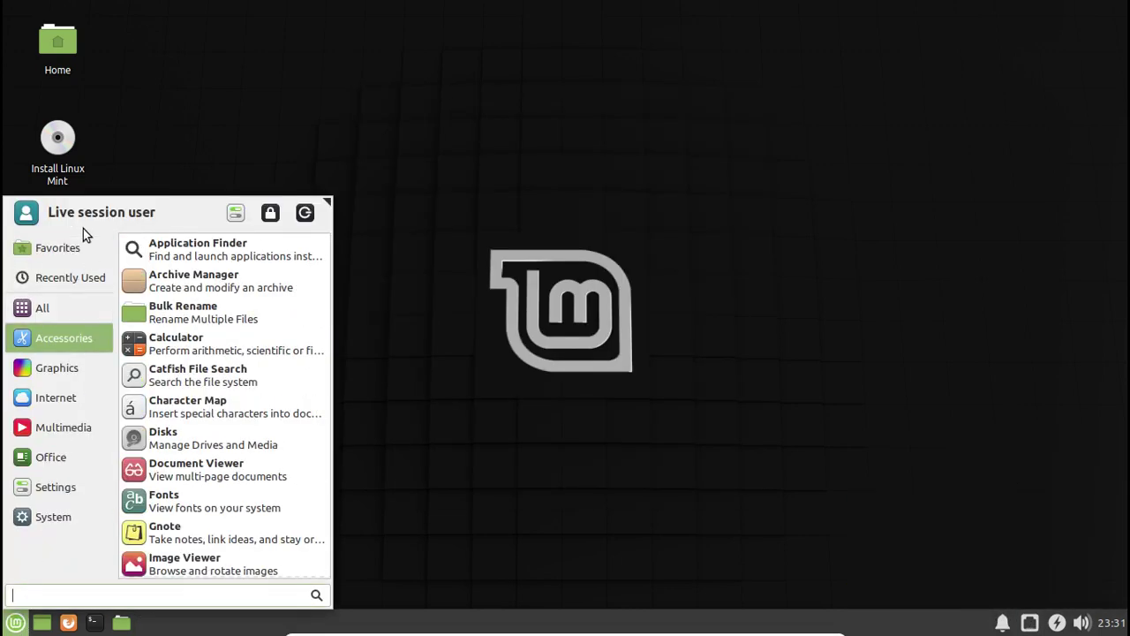
{"action": "scroll", "coordinate": [262, 500], "scroll_direction": "down", "scroll_amount": 3}
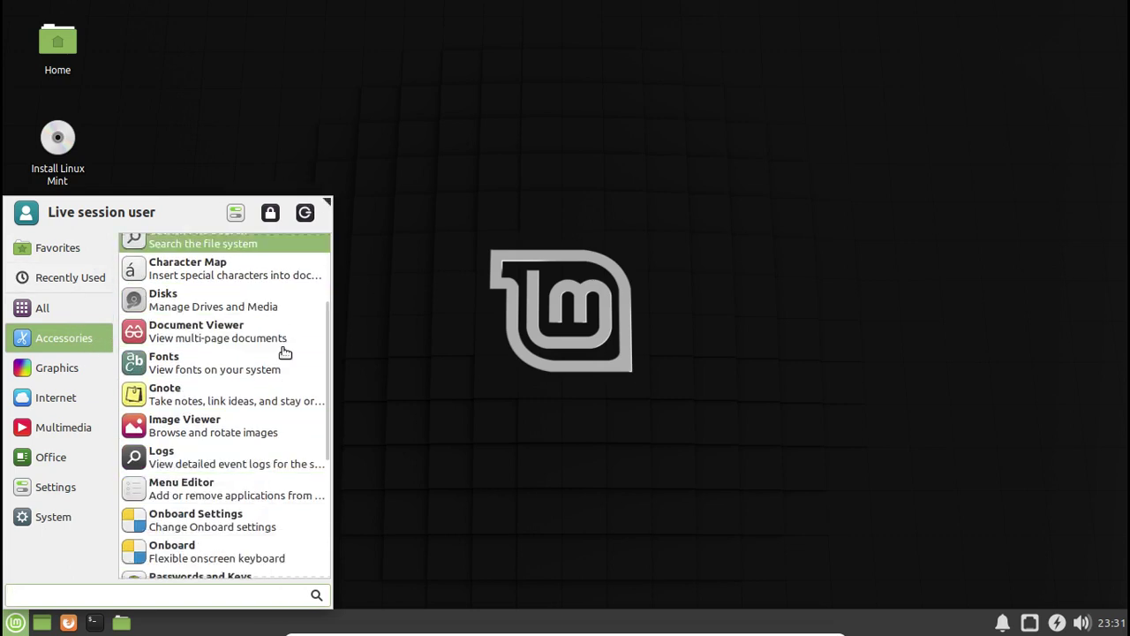
{"action": "scroll", "coordinate": [283, 362], "scroll_direction": "down", "scroll_amount": 2}
{"action": "scroll", "coordinate": [280, 363], "scroll_direction": "down", "scroll_amount": 3}
{"action": "scroll", "coordinate": [264, 494], "scroll_direction": "down", "scroll_amount": 2}
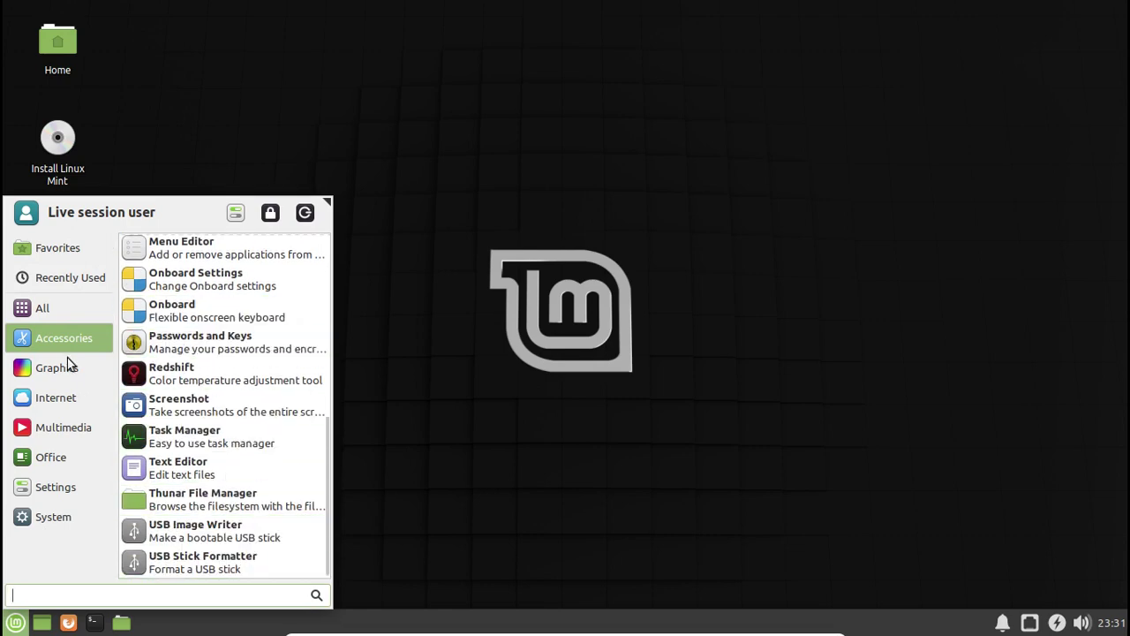
Step: Look through the remaining application categories from Graphics to Settings, and examine the full System list
{"action": "mouse_move", "coordinate": [68, 362]}
{"action": "mouse_move", "coordinate": [71, 397]}
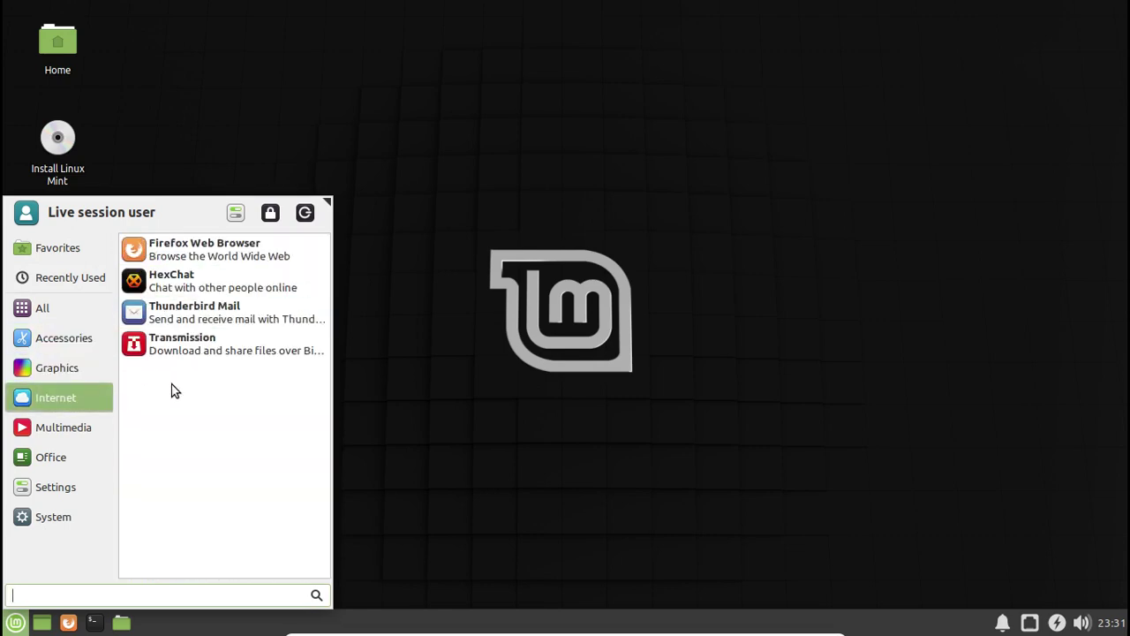
{"action": "mouse_move", "coordinate": [78, 429]}
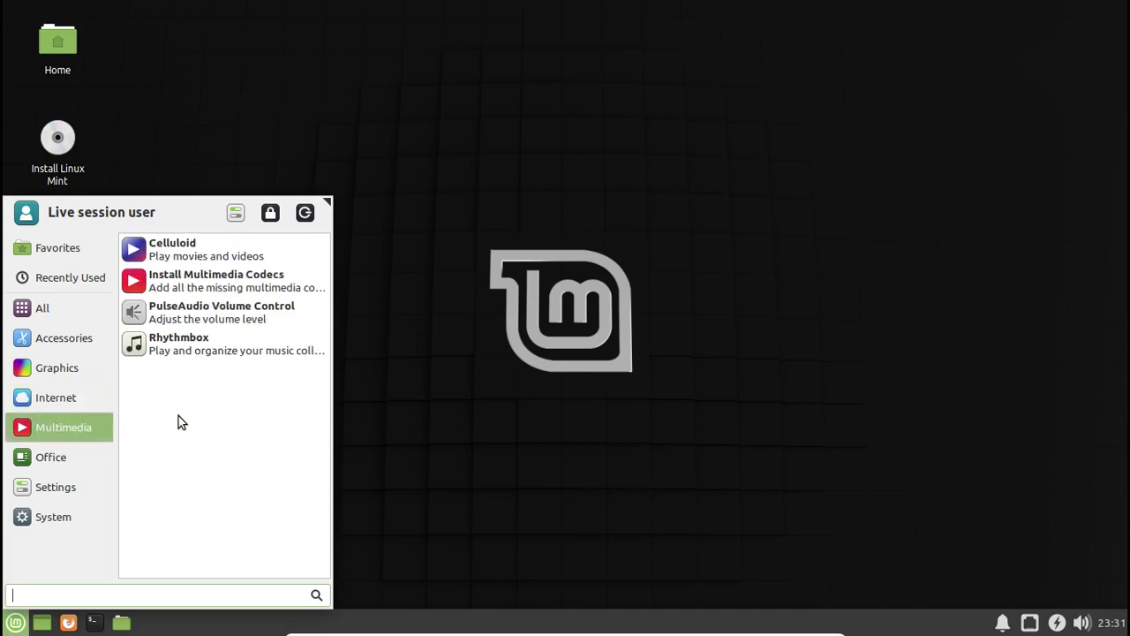
{"action": "mouse_move", "coordinate": [91, 460]}
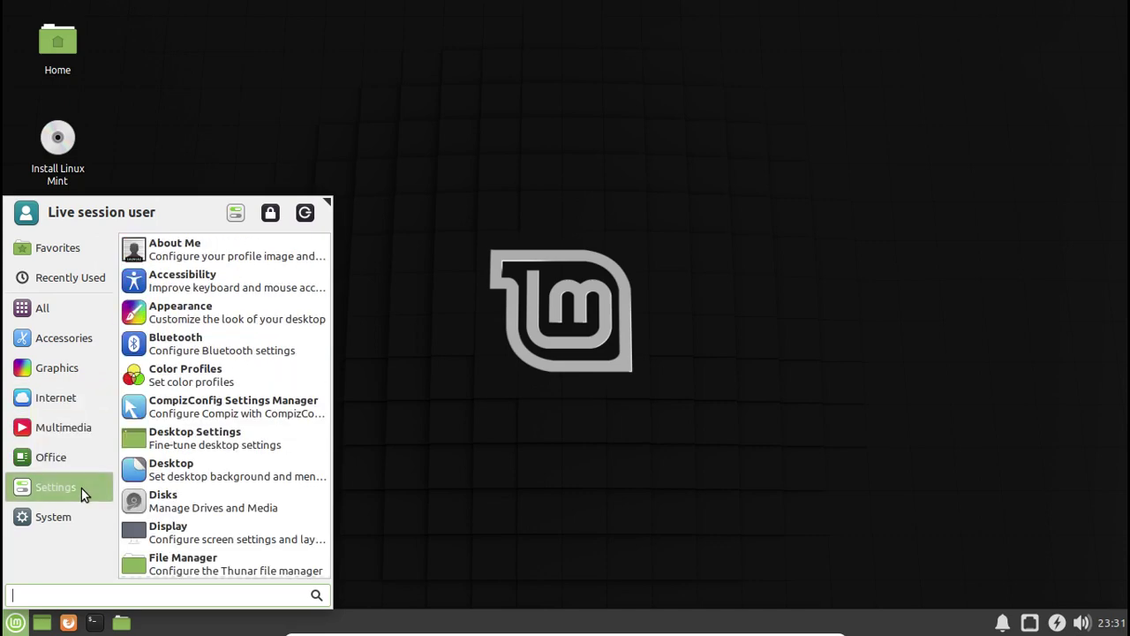
{"action": "mouse_move", "coordinate": [61, 518]}
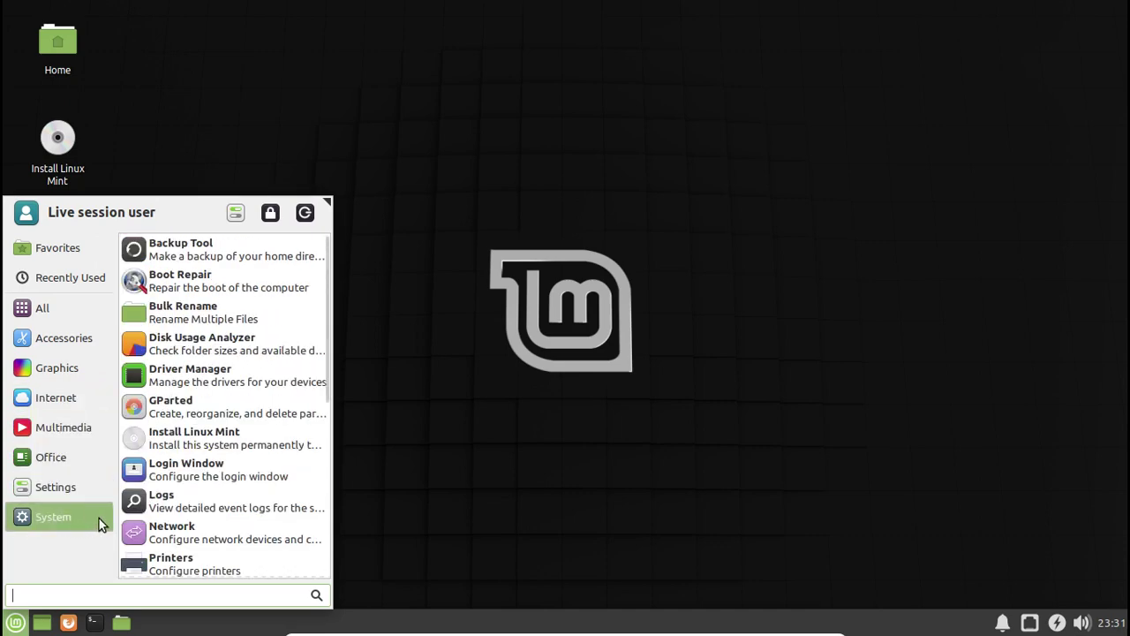
{"action": "scroll", "coordinate": [223, 500], "scroll_direction": "down", "scroll_amount": 3}
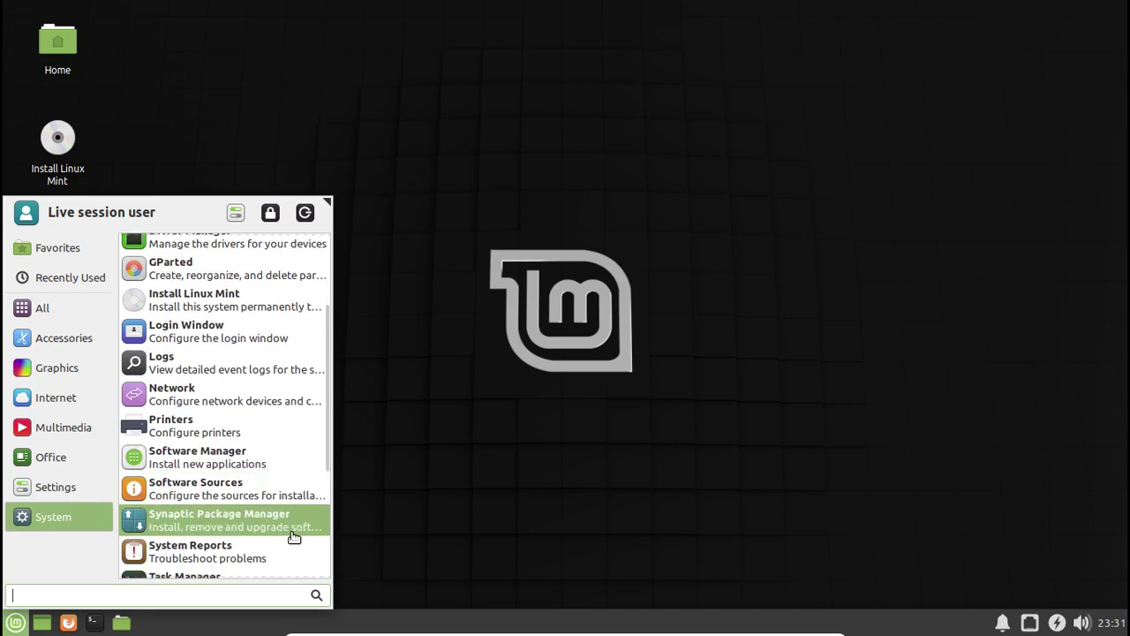
{"action": "scroll", "coordinate": [294, 534], "scroll_direction": "down", "scroll_amount": 5}
{"action": "scroll", "coordinate": [294, 534], "scroll_direction": "down", "scroll_amount": 1}
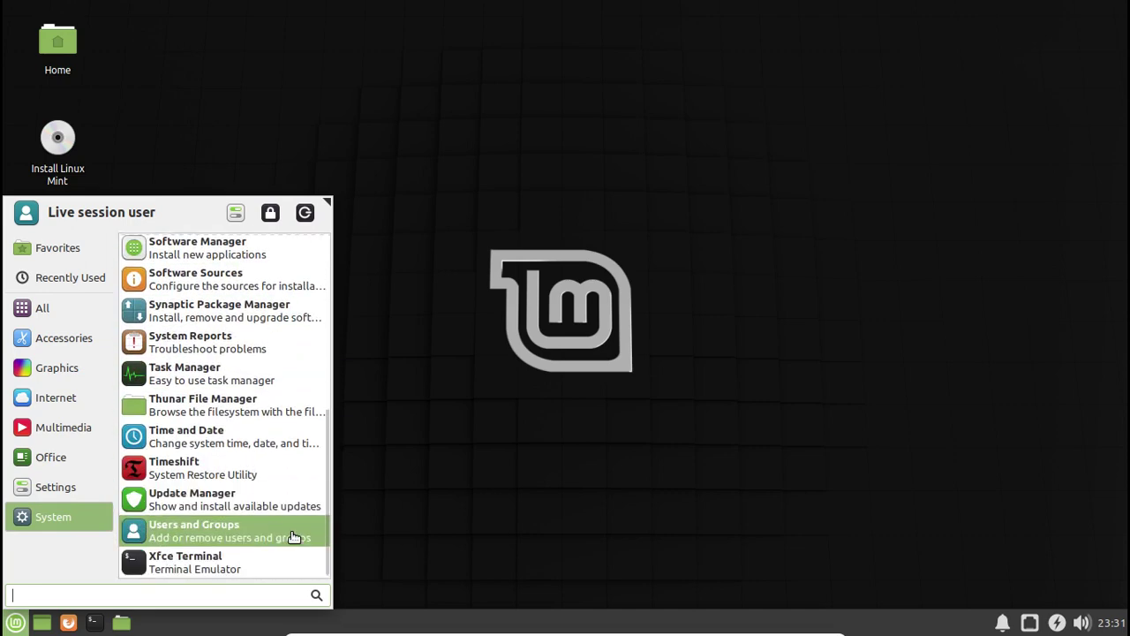
Step: Open the Xfce Settings manager and look through its Personal, Hardware, System and Other sections
{"action": "left_click", "coordinate": [239, 221]}
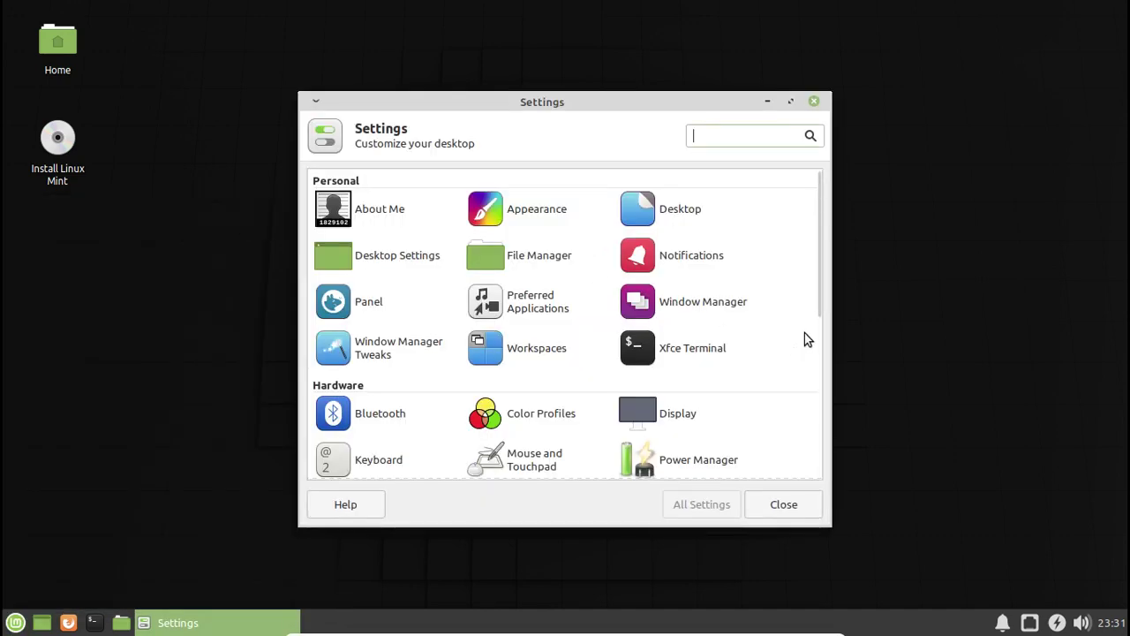
{"action": "scroll", "coordinate": [821, 299], "scroll_direction": "down", "scroll_amount": 3}
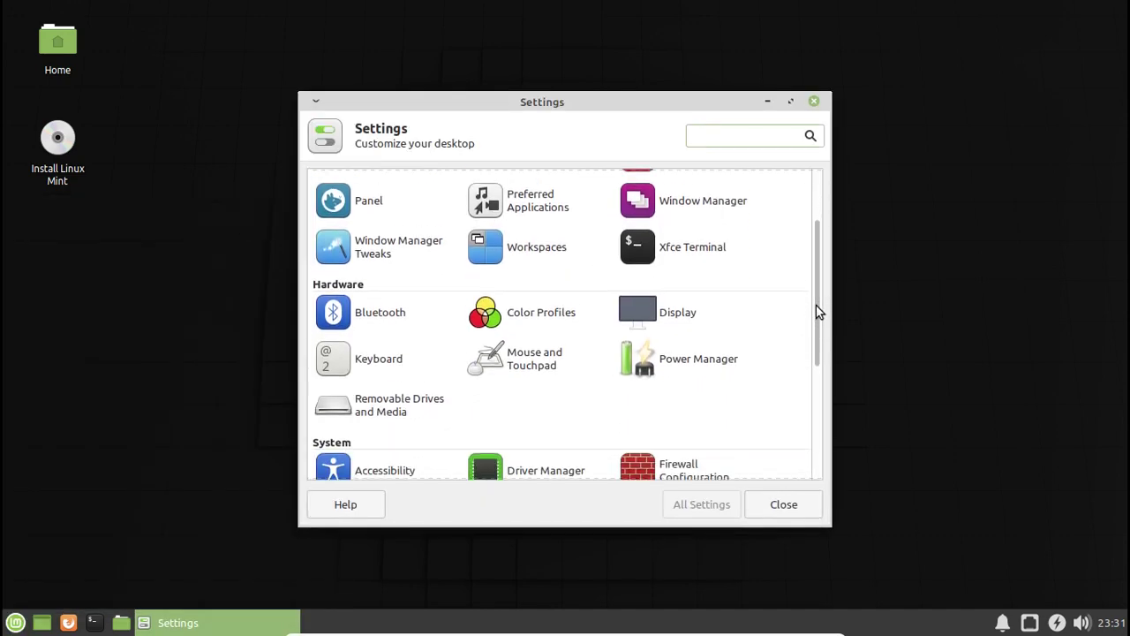
{"action": "scroll", "coordinate": [817, 310], "scroll_direction": "down", "scroll_amount": 5}
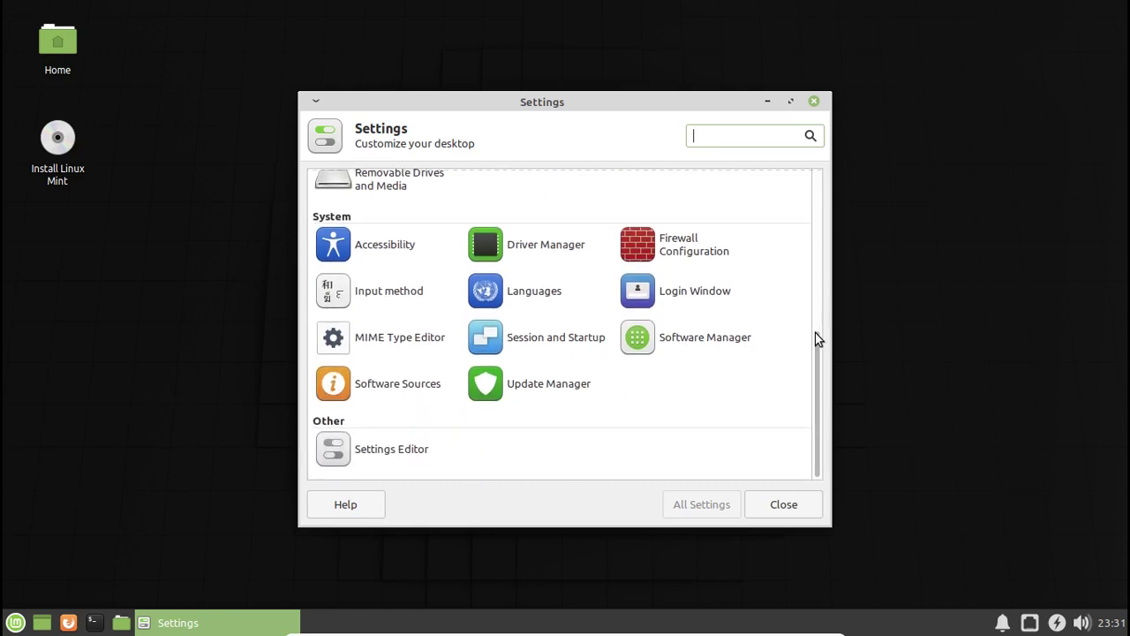
{"action": "left_click_drag", "start_coordinate": [820, 379], "coordinate": [820, 169]}
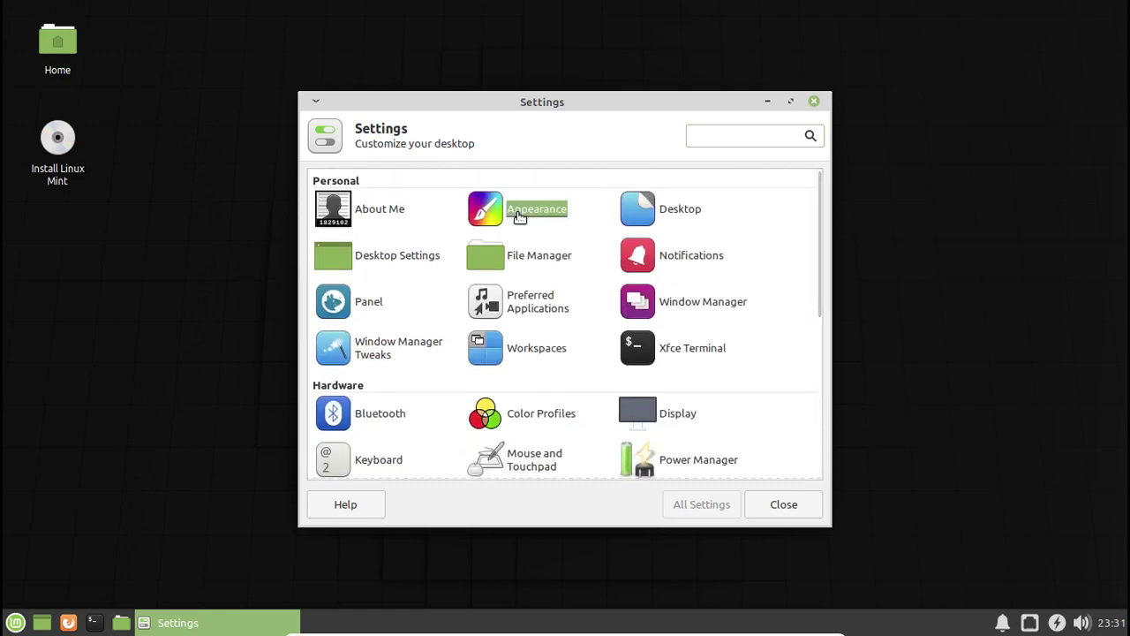
Step: Examine the style and icon themes in the Appearance settings and close them
{"action": "left_click", "coordinate": [519, 217]}
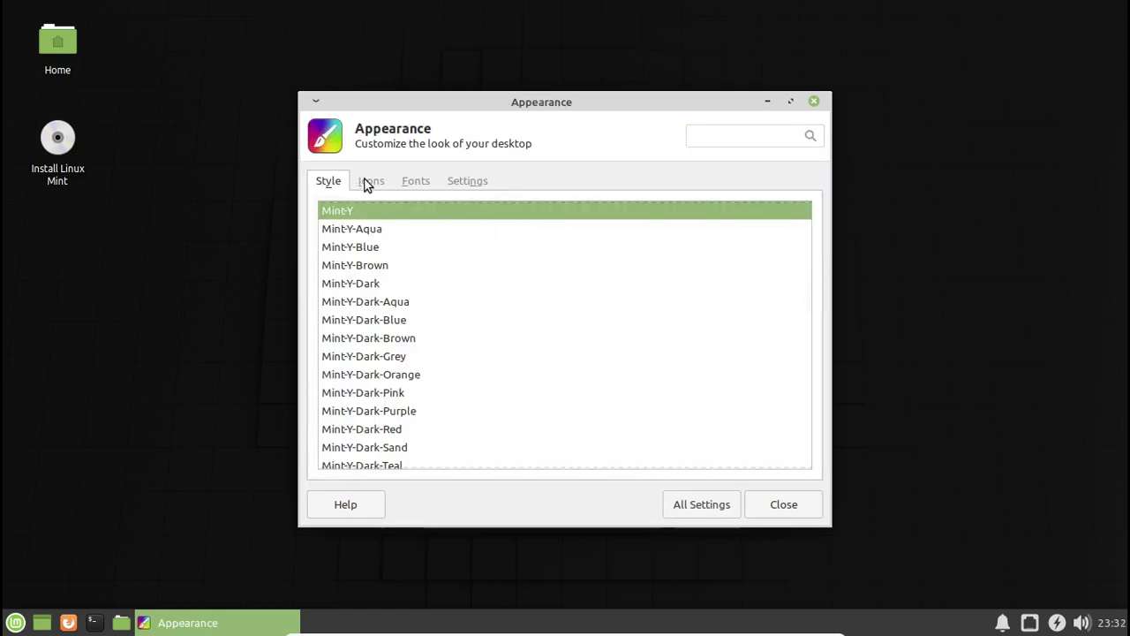
{"action": "left_click", "coordinate": [371, 180]}
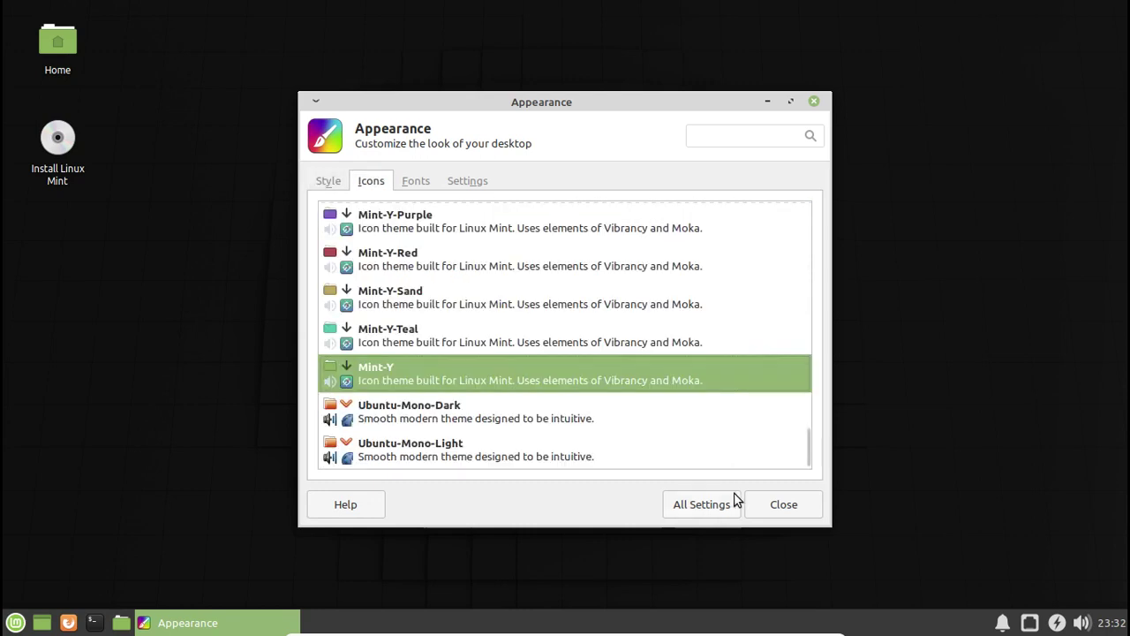
{"action": "left_click", "coordinate": [783, 503]}
Step: Open the desktop background settings, reposition the Desktop window and minimize it
{"action": "right_click", "coordinate": [328, 106]}
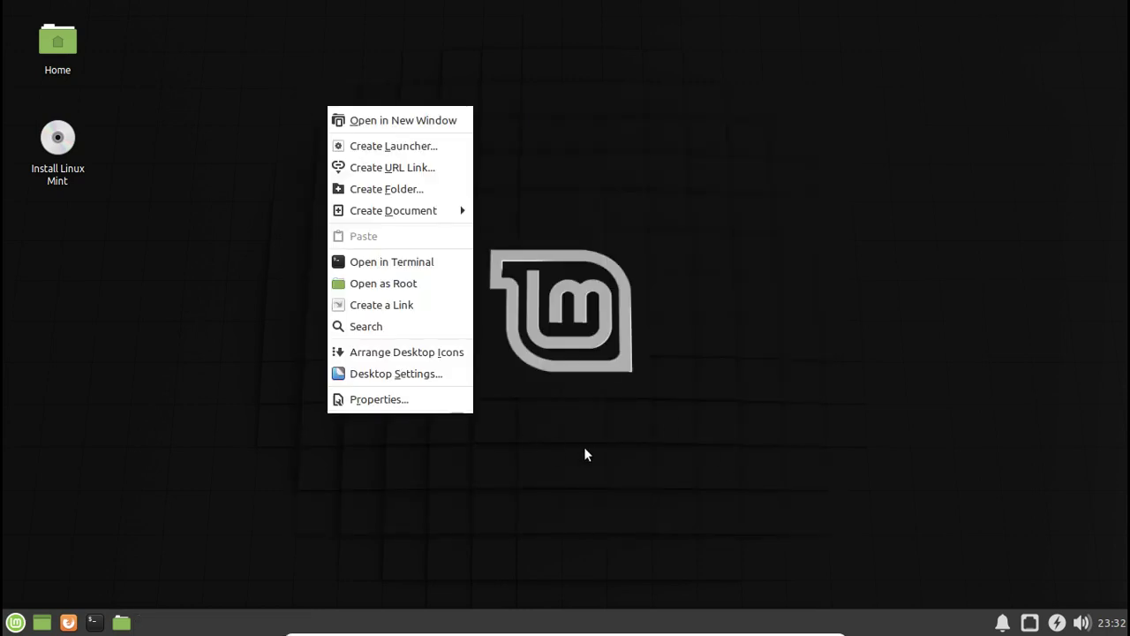
{"action": "left_click", "coordinate": [430, 394]}
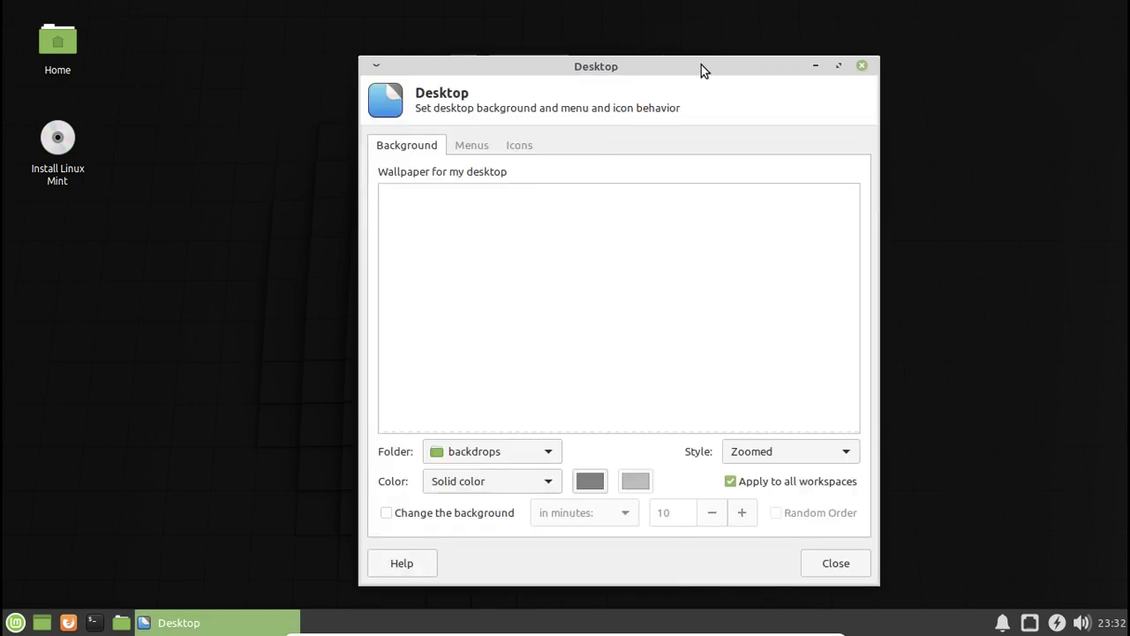
{"action": "left_click_drag", "start_coordinate": [701, 64], "coordinate": [642, 51]}
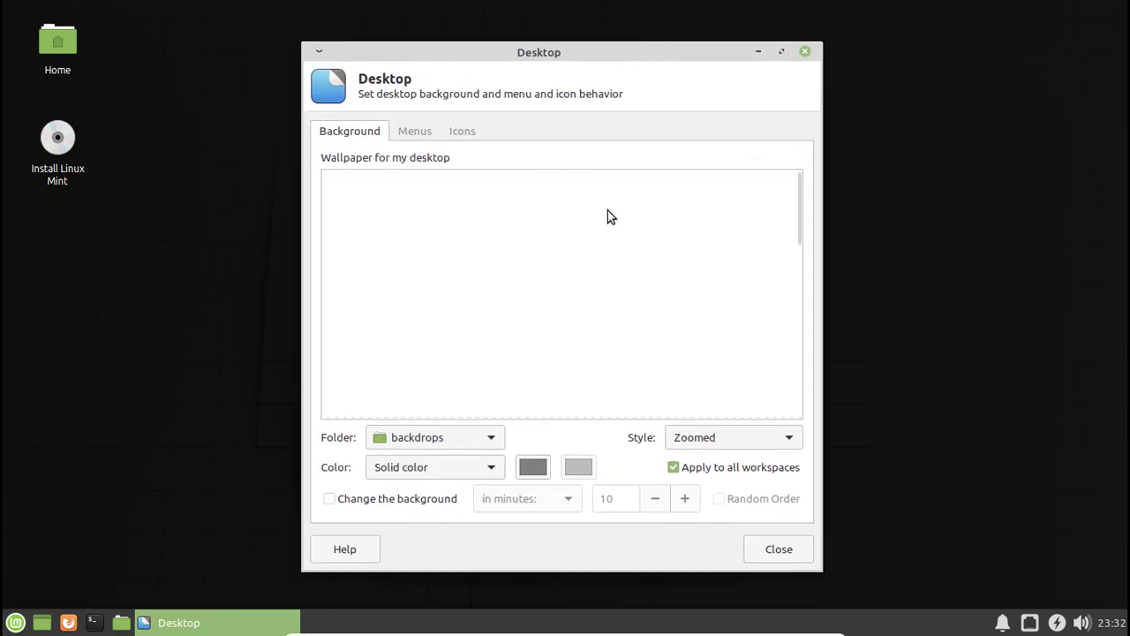
{"action": "left_click", "coordinate": [754, 51]}
Step: Open the file manager and shut down the Xfce live session
{"action": "left_click", "coordinate": [121, 623]}
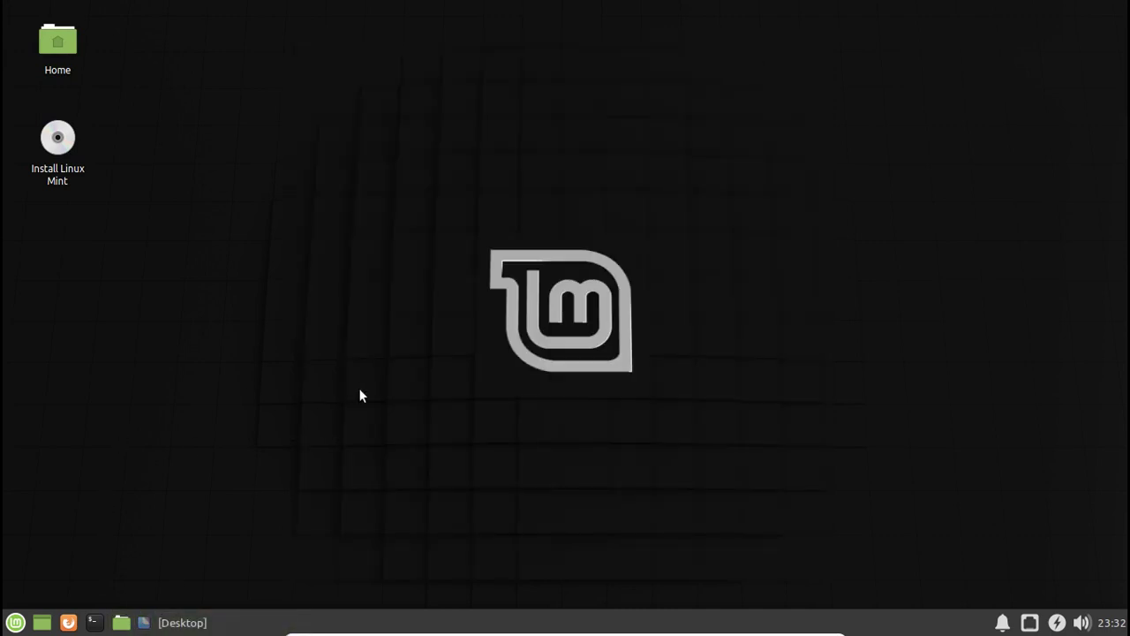
{"action": "left_click_drag", "start_coordinate": [345, 35], "coordinate": [611, 116]}
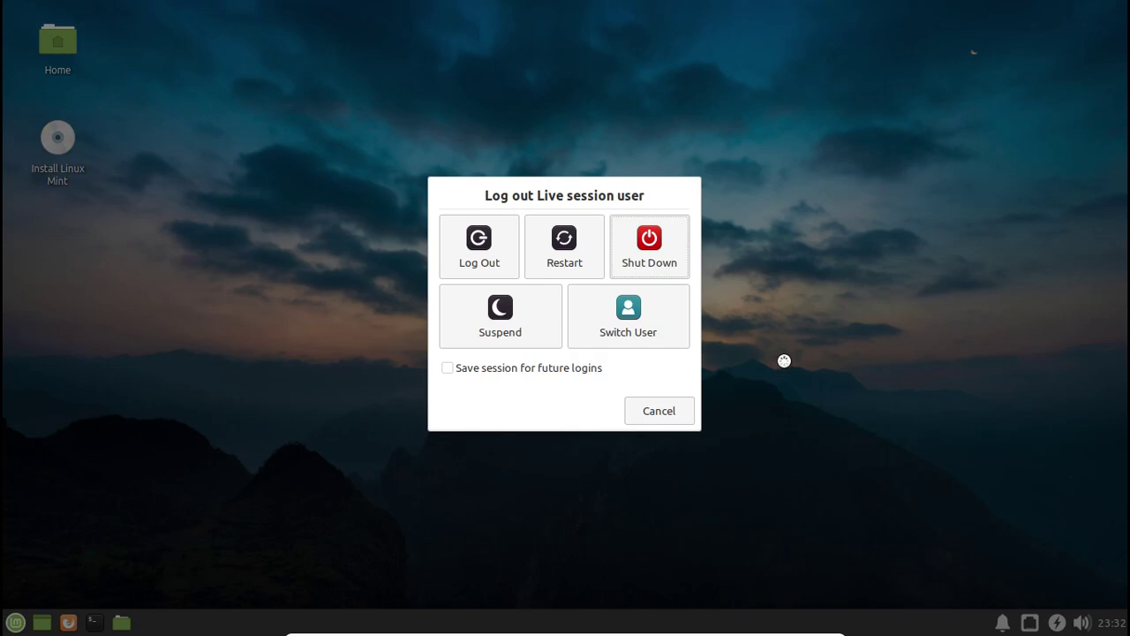
{"action": "left_click", "coordinate": [643, 240]}
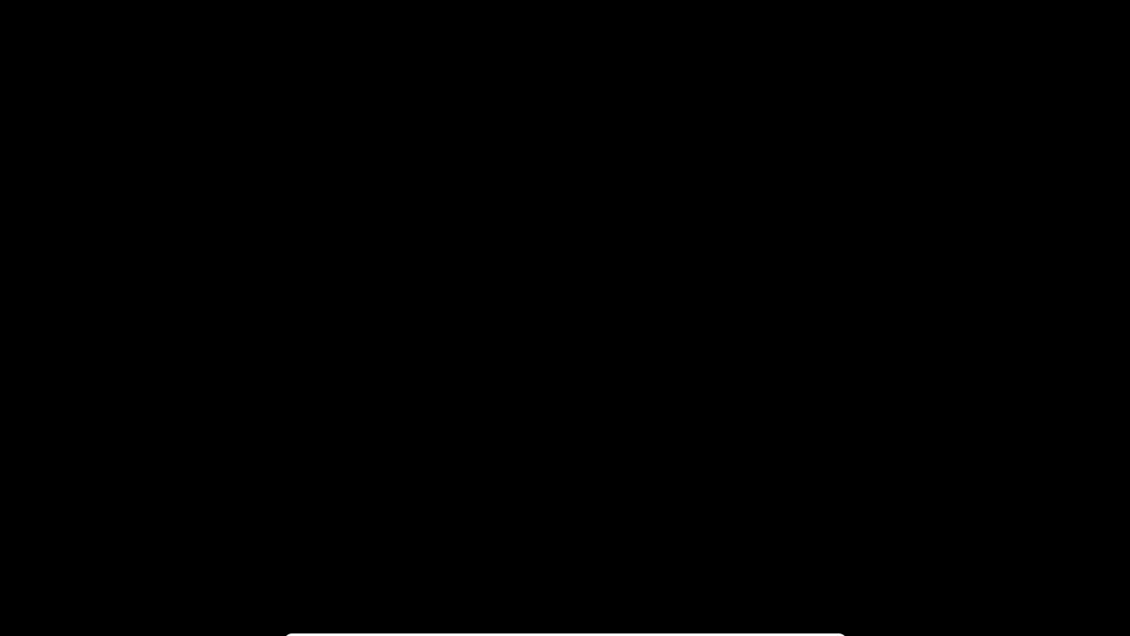